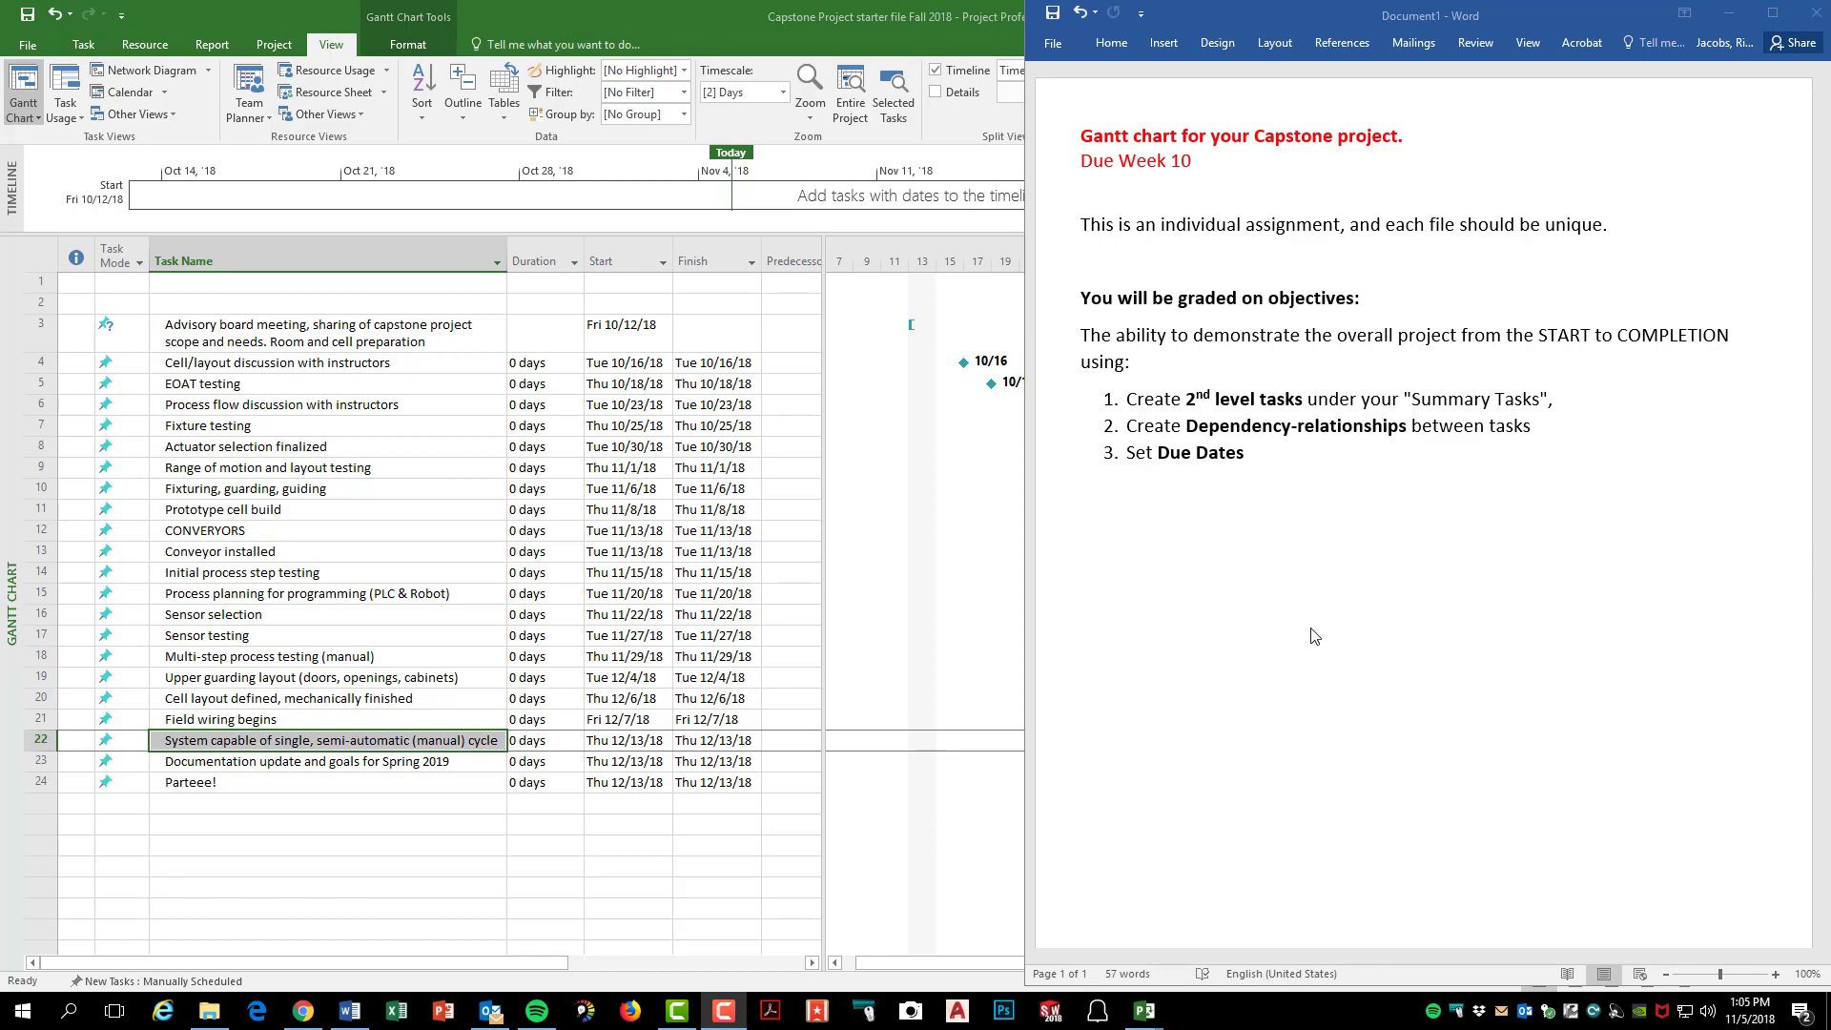
- Switch to Word to review the Gantt chart assignment's grading objectives, and return to the starter project
click(40, 740)
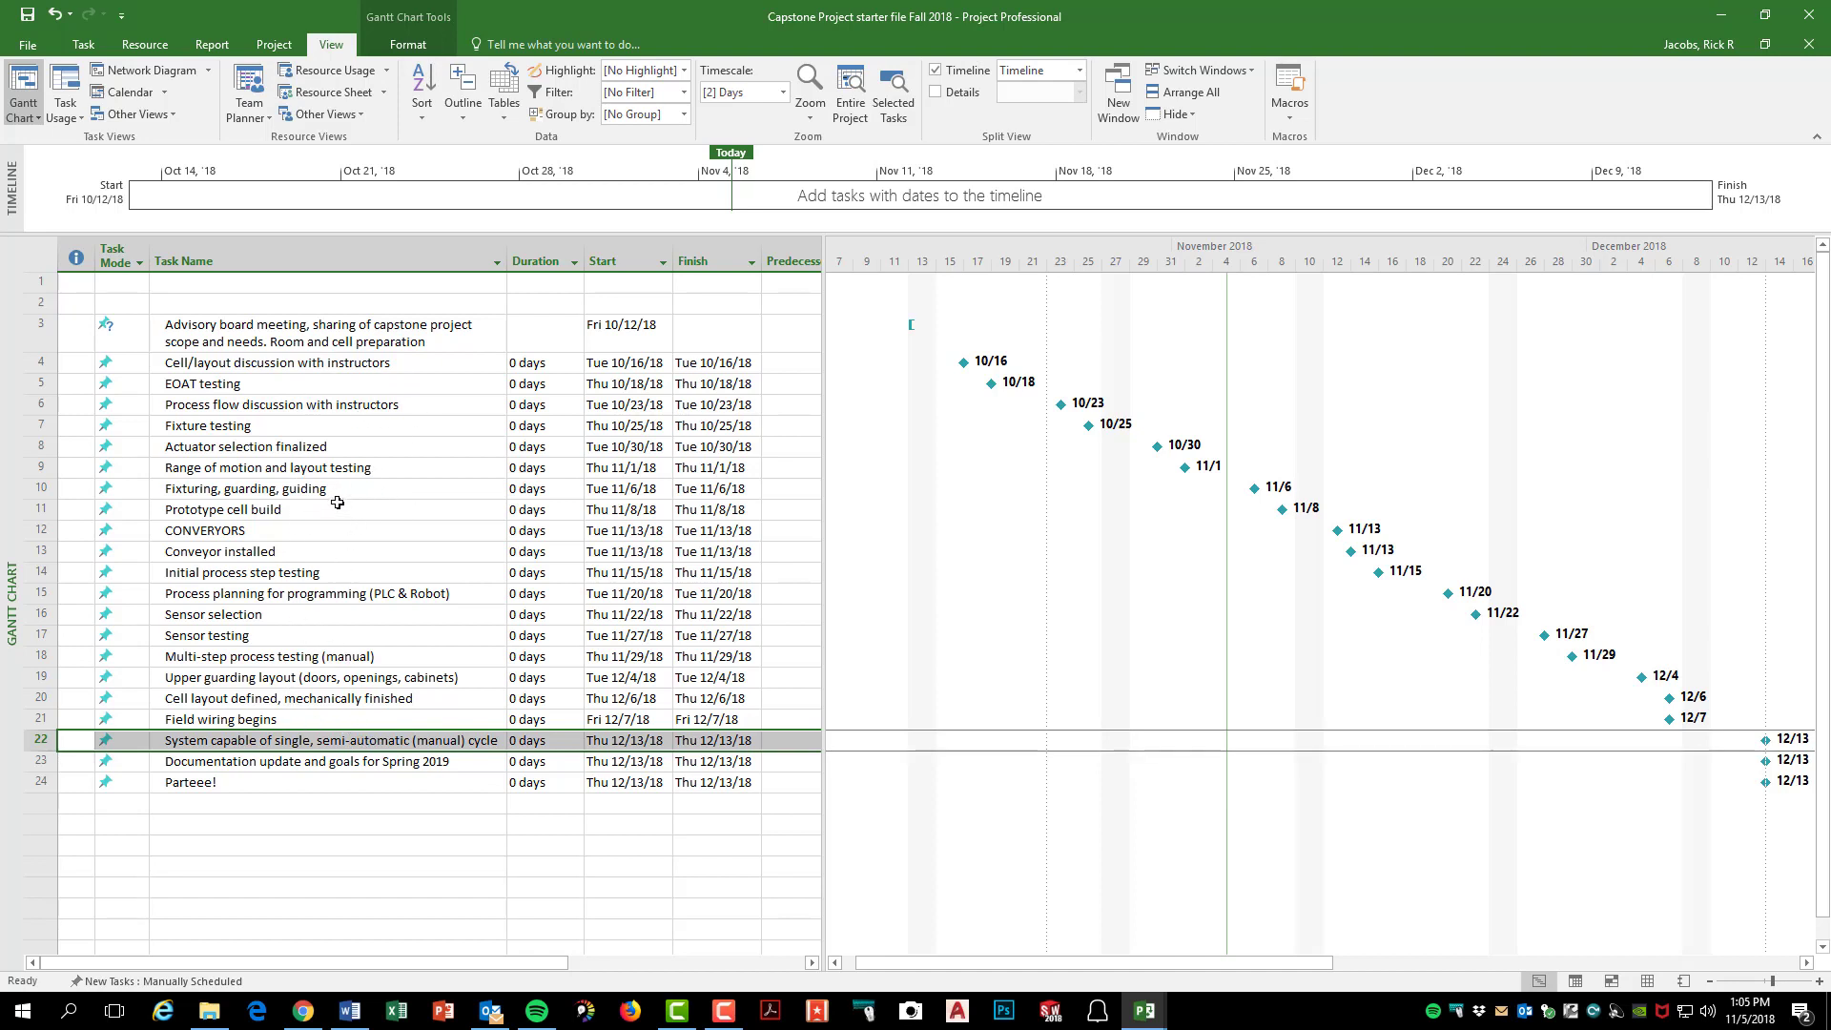
click(369, 1019)
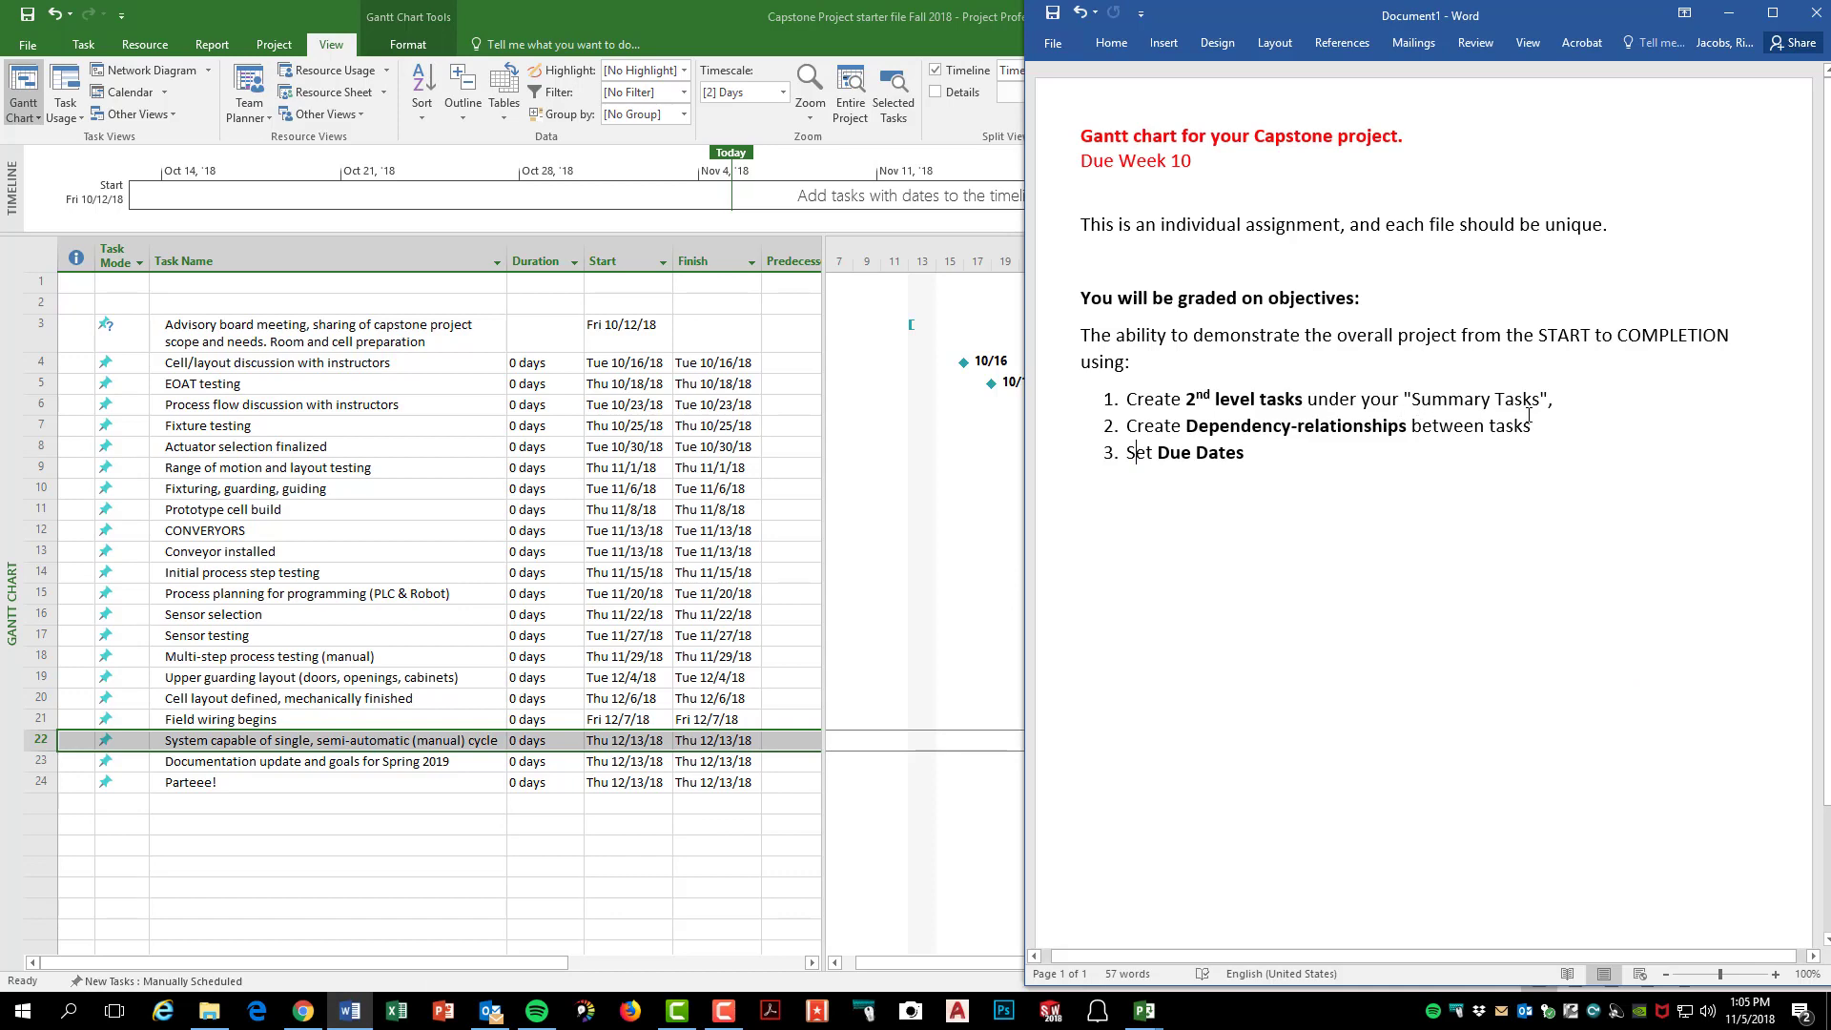
click(206, 385)
- Insert a new task named "design of EOAT" above "Process flow discussion with instructors"
click(38, 404)
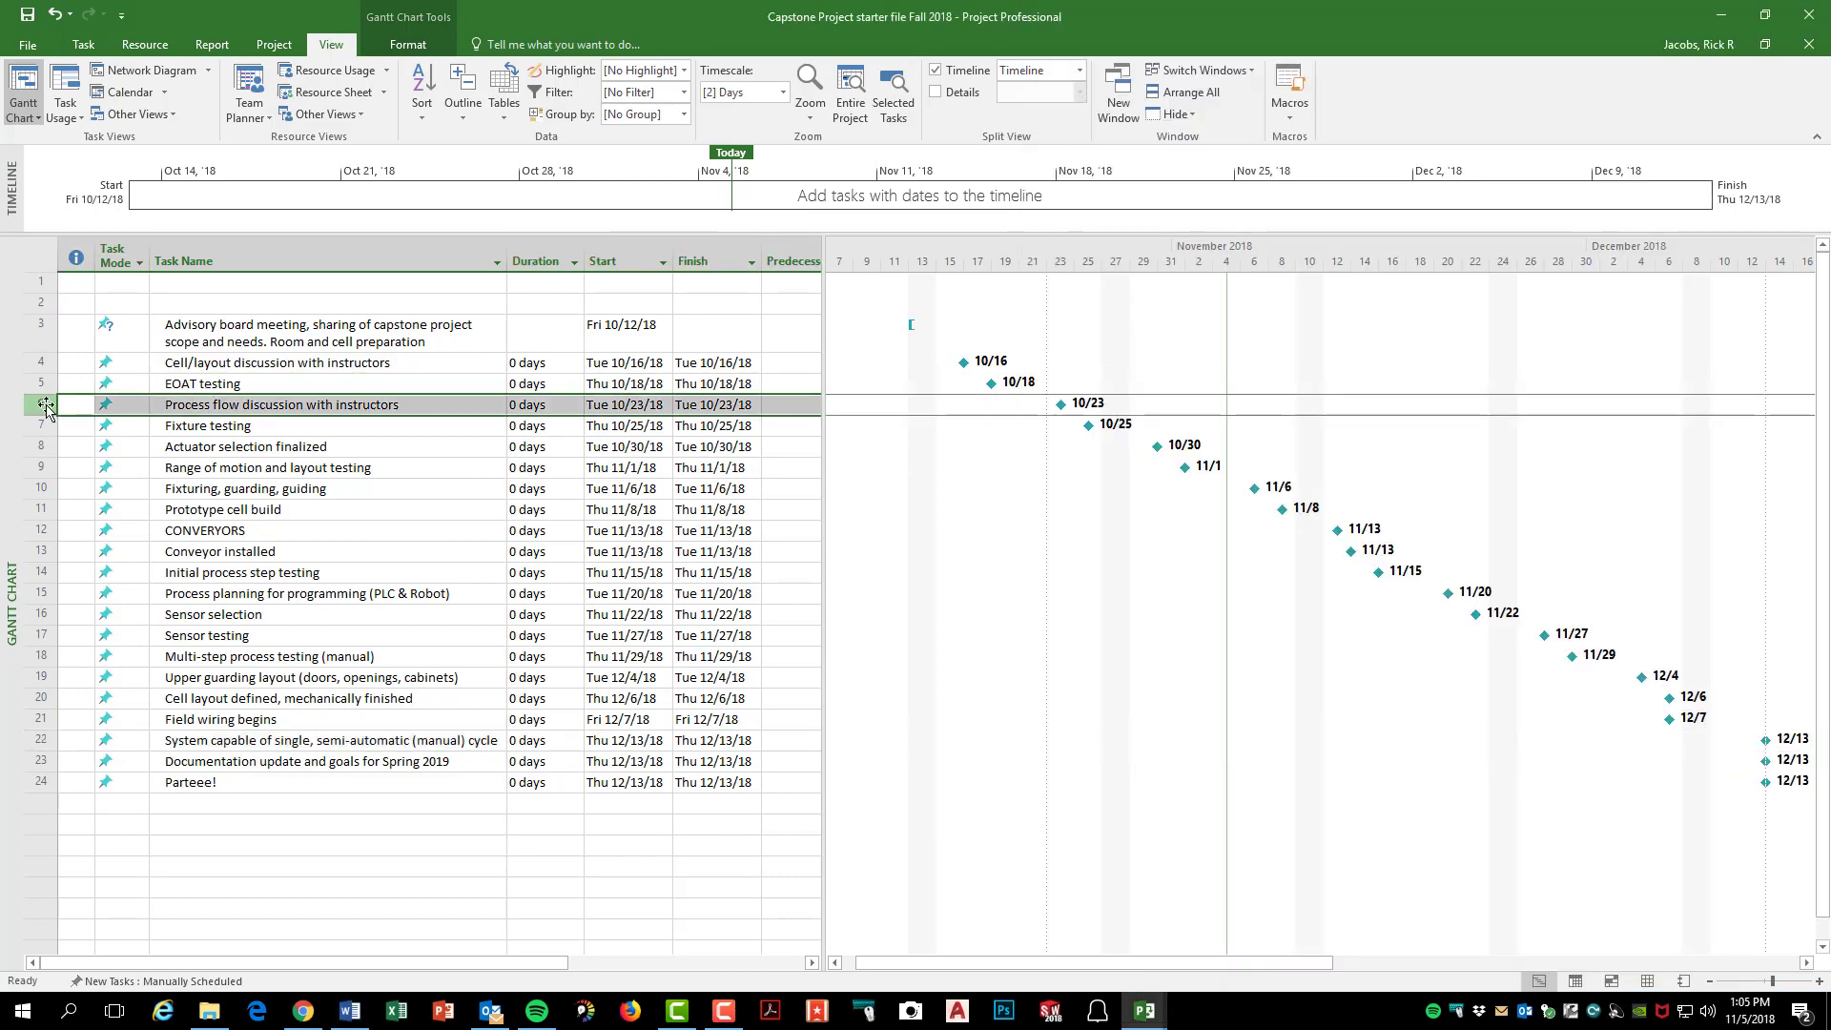
right_click(38, 404)
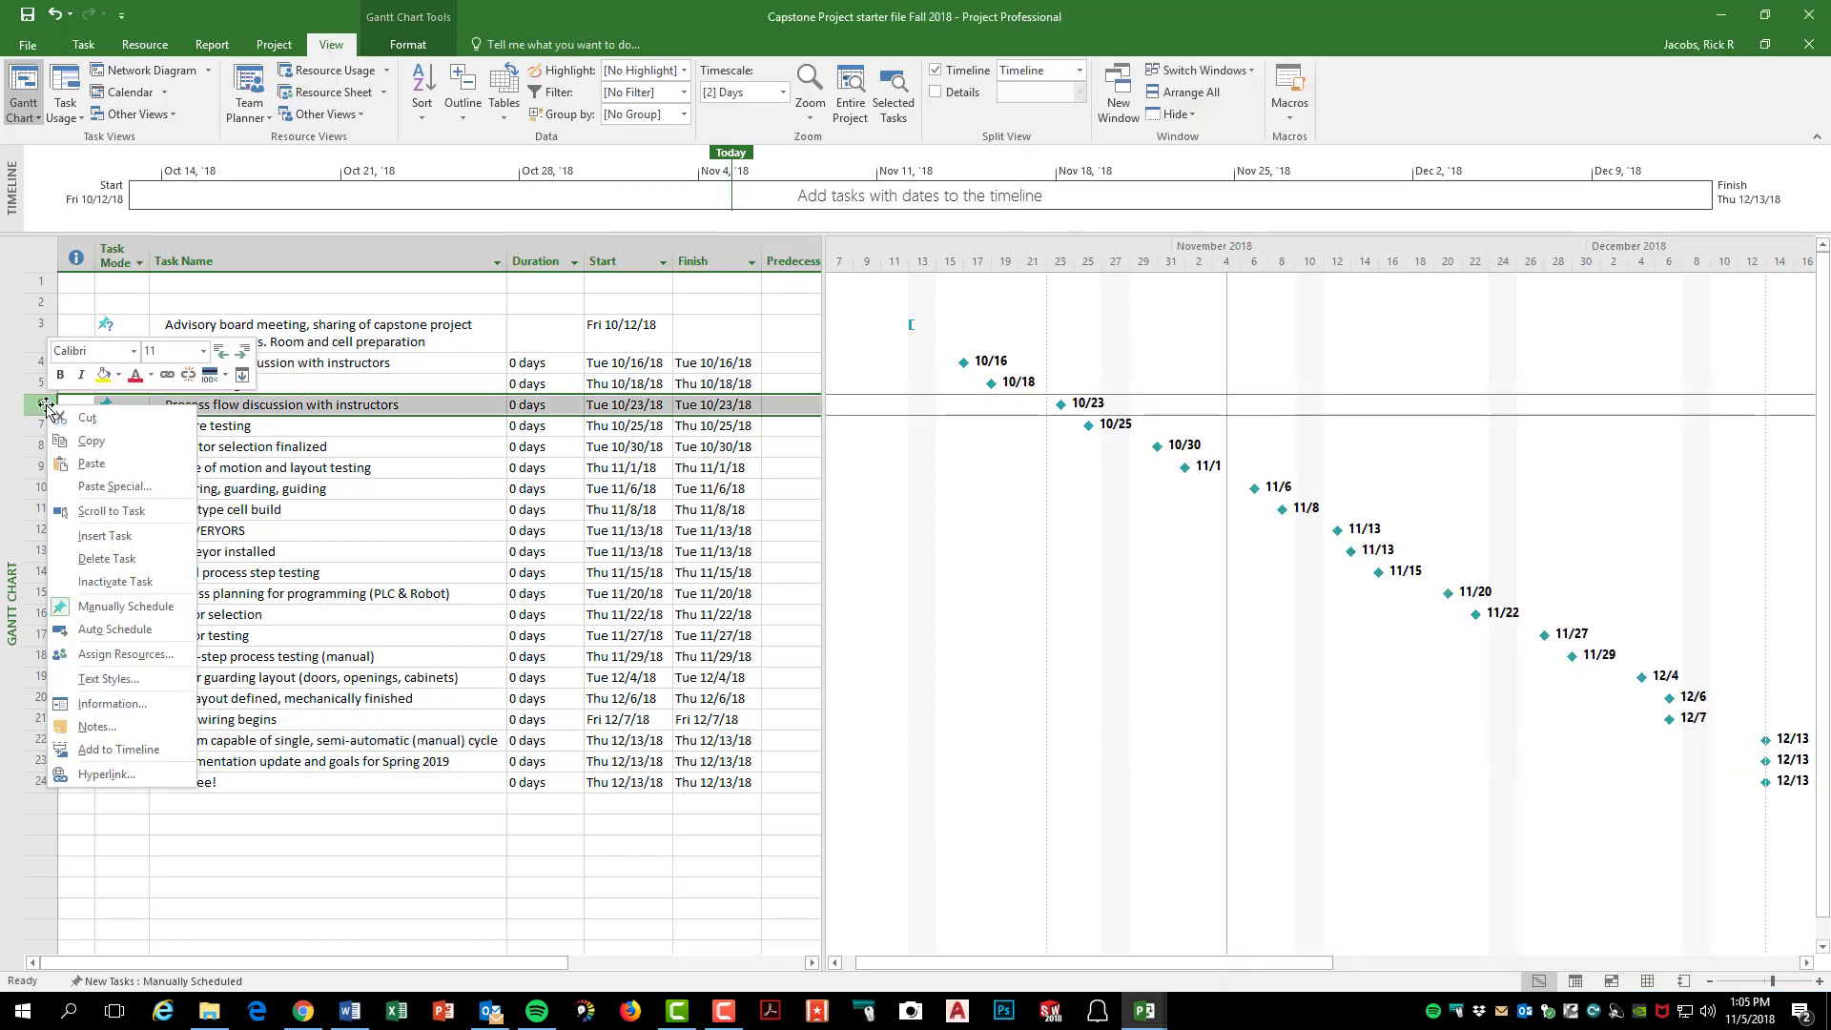
click(105, 535)
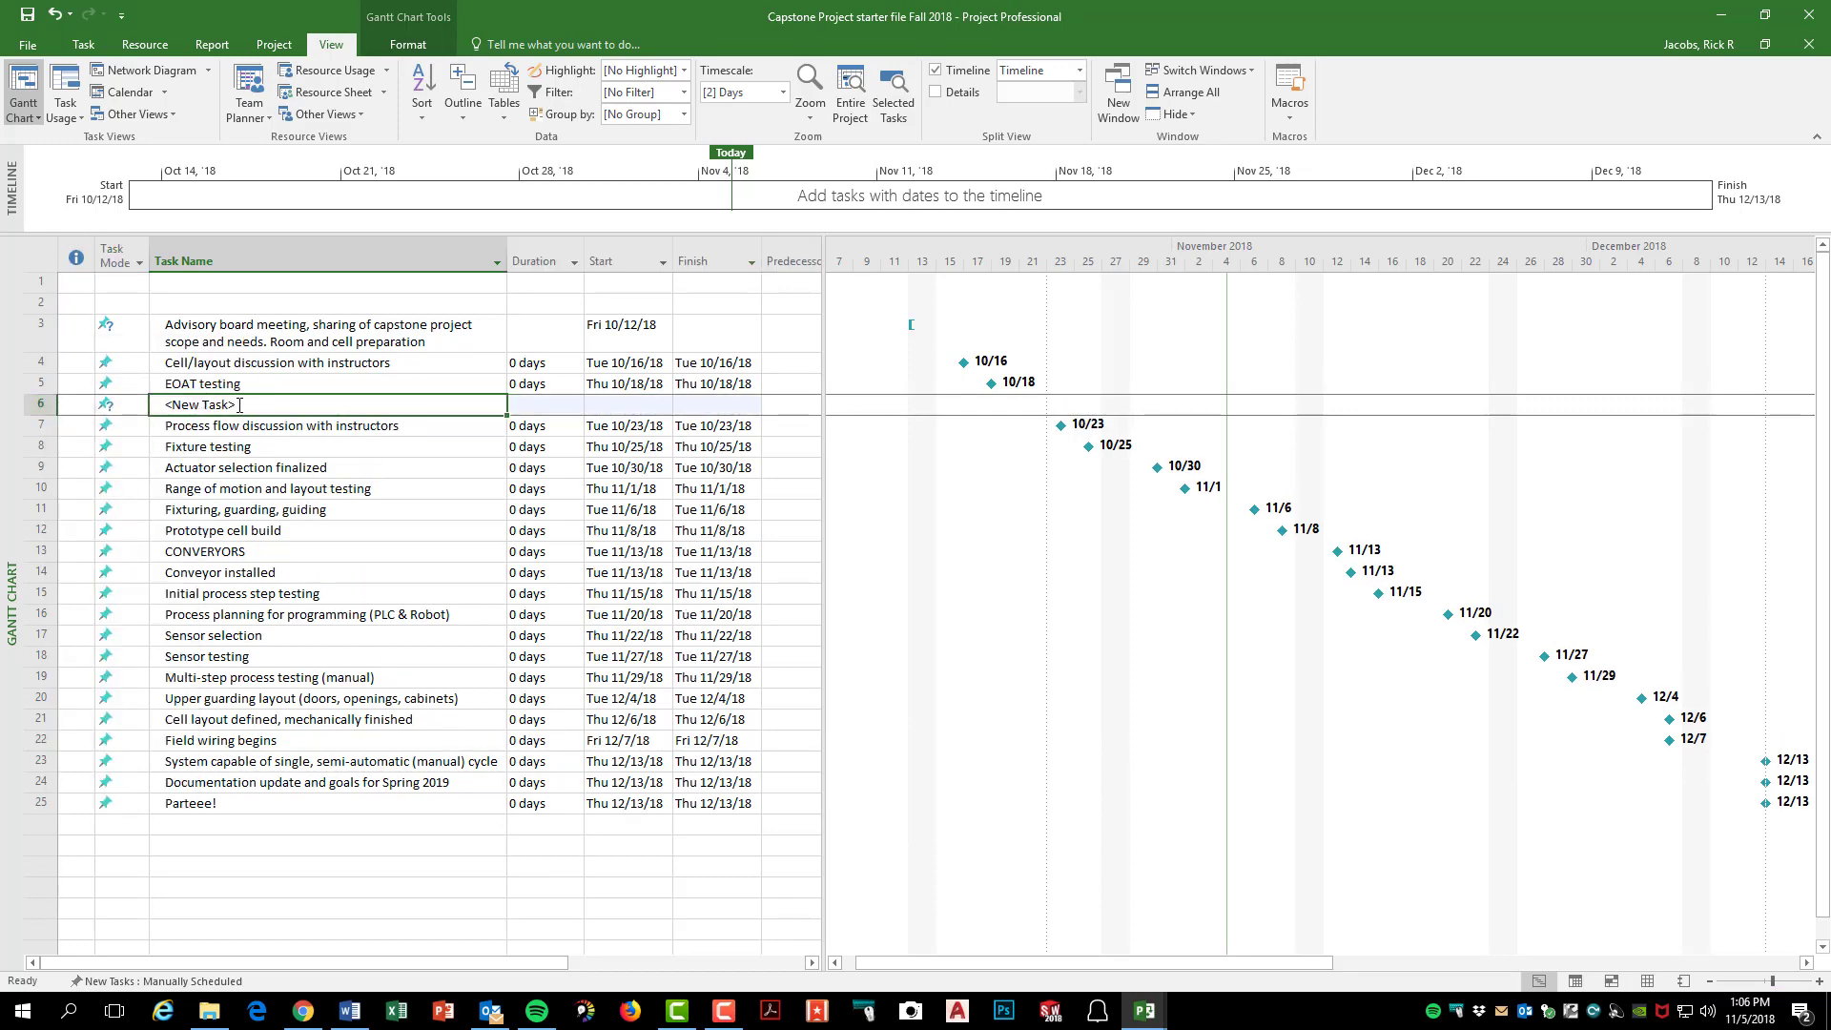
drag(239, 404, 137, 405)
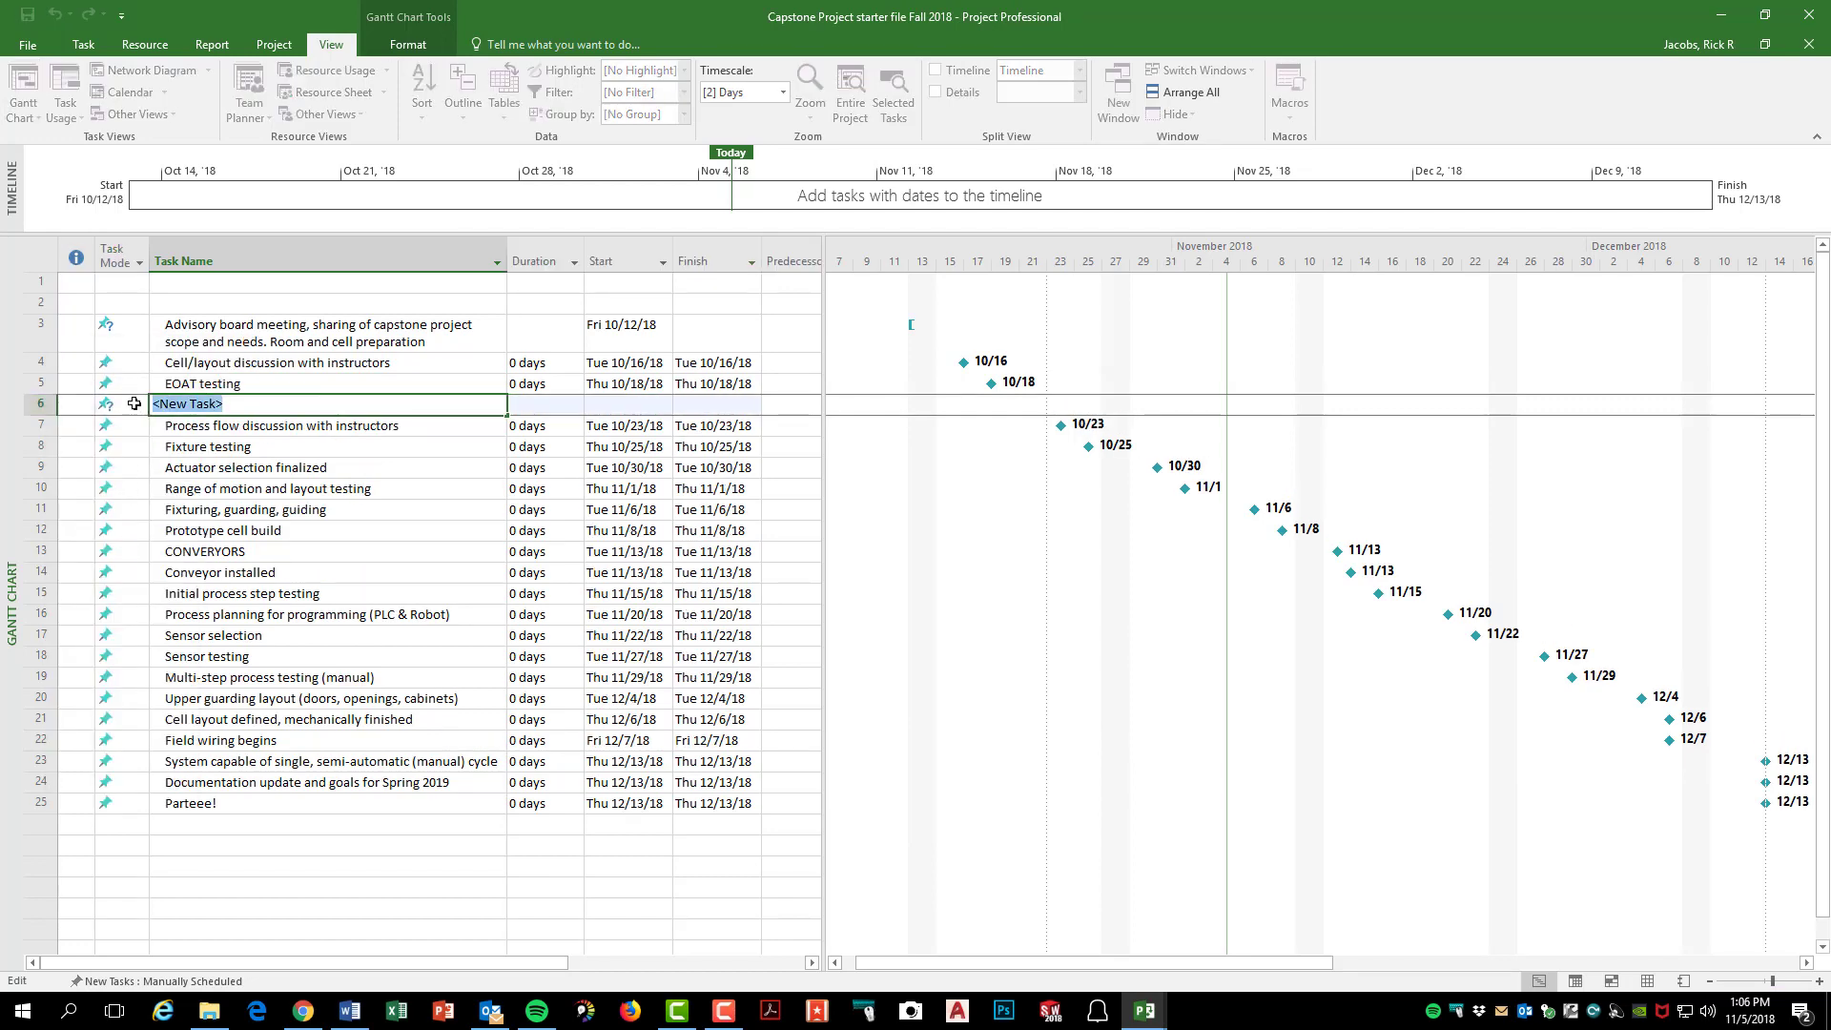
text(mis)
text(design of EOAT)
key(Return)
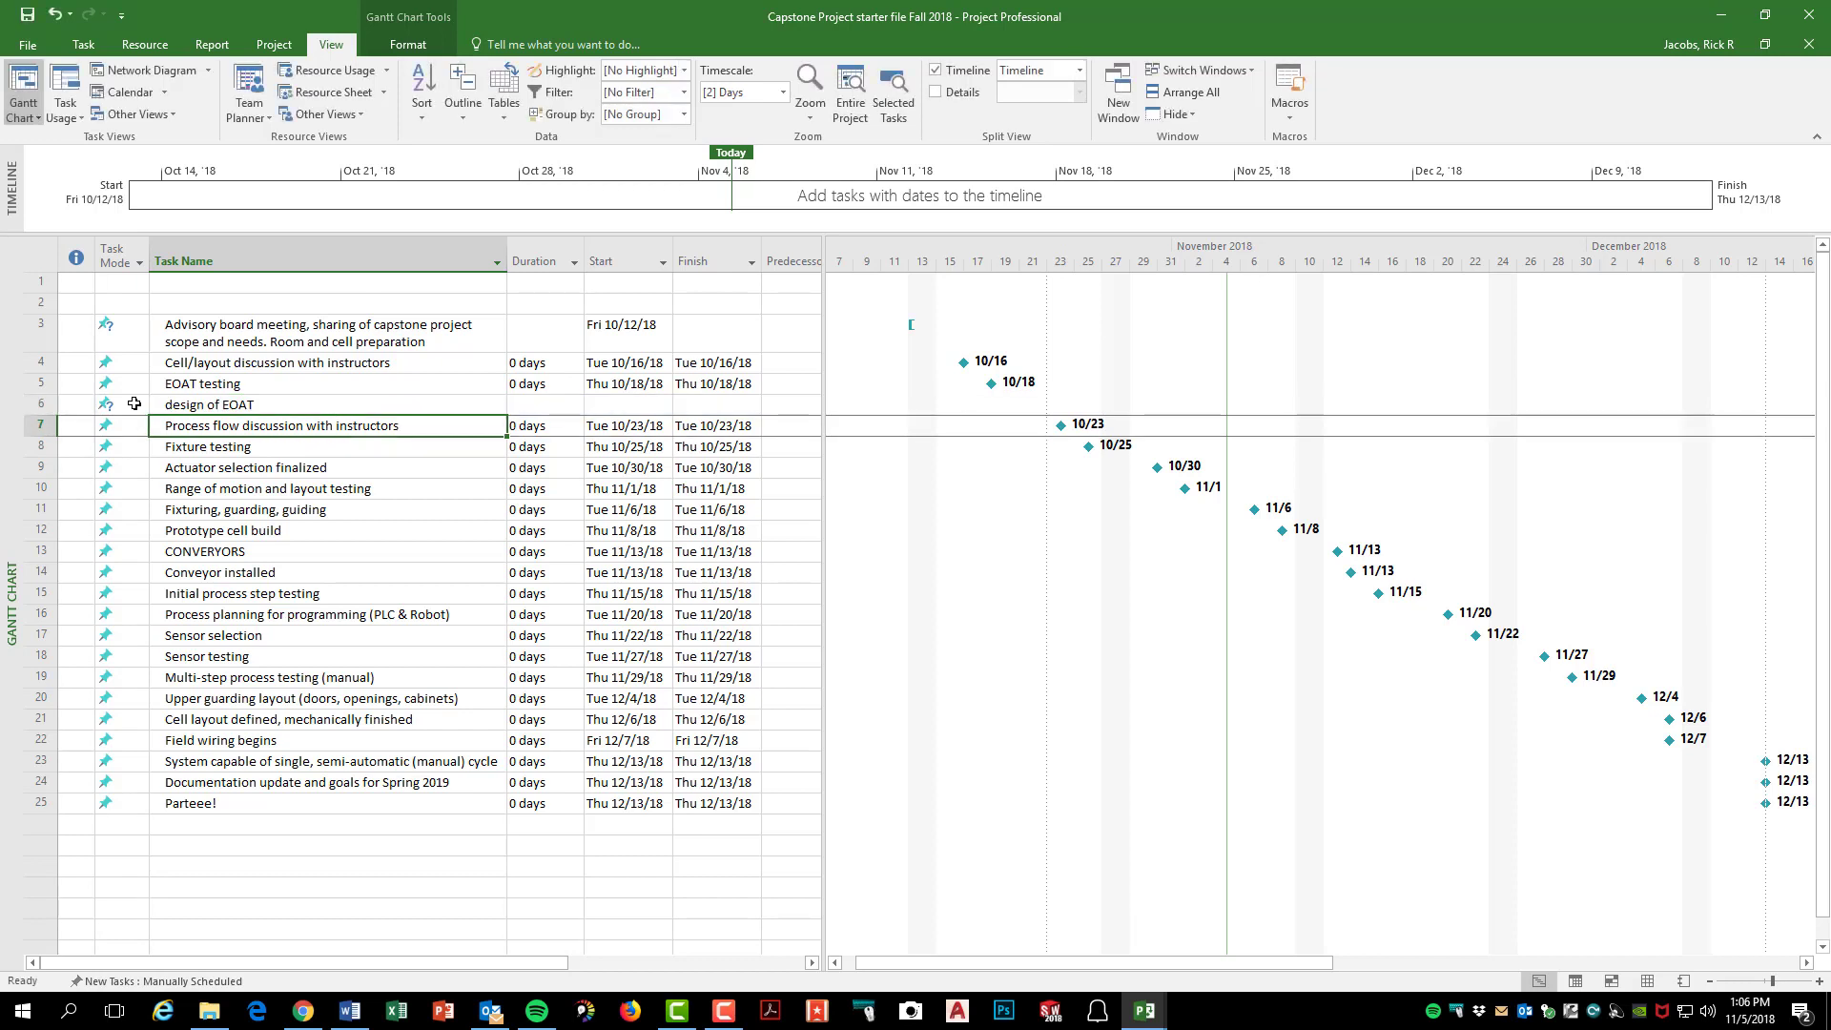
- Indent the "design of EOAT" task to make it a subtask of "EOAT testing"
click(202, 408)
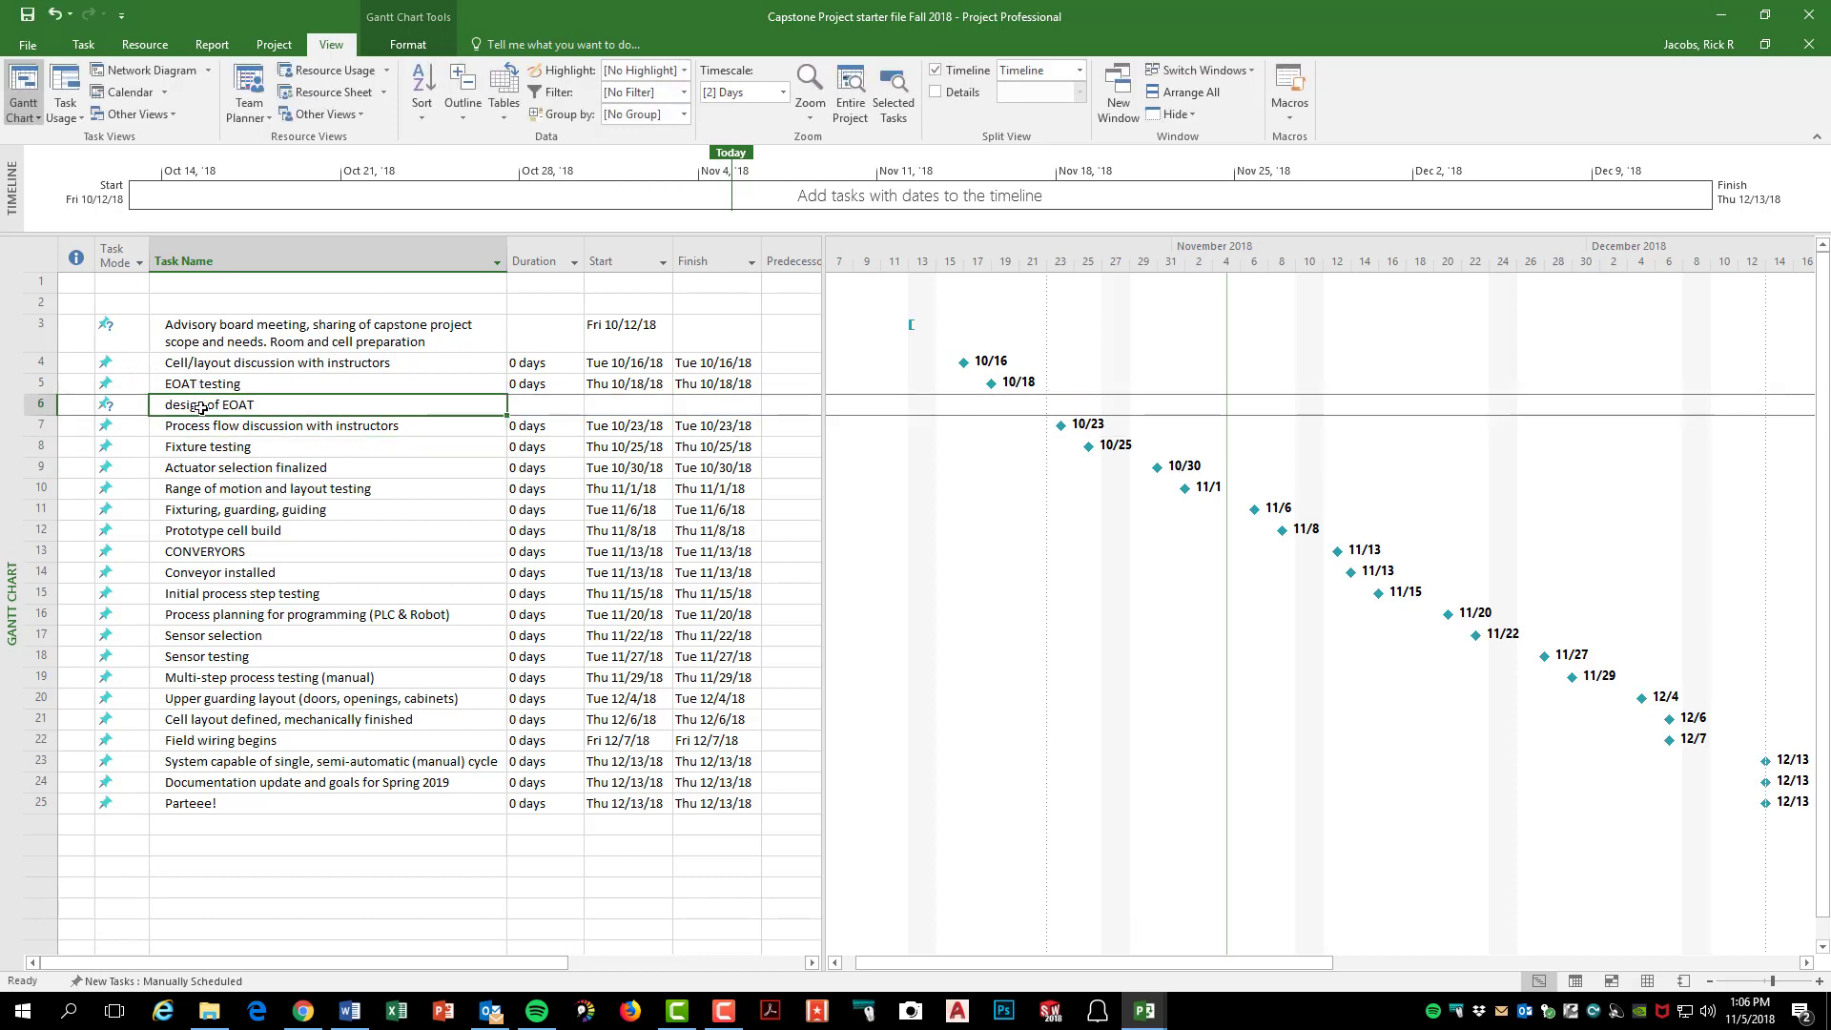
click(104, 50)
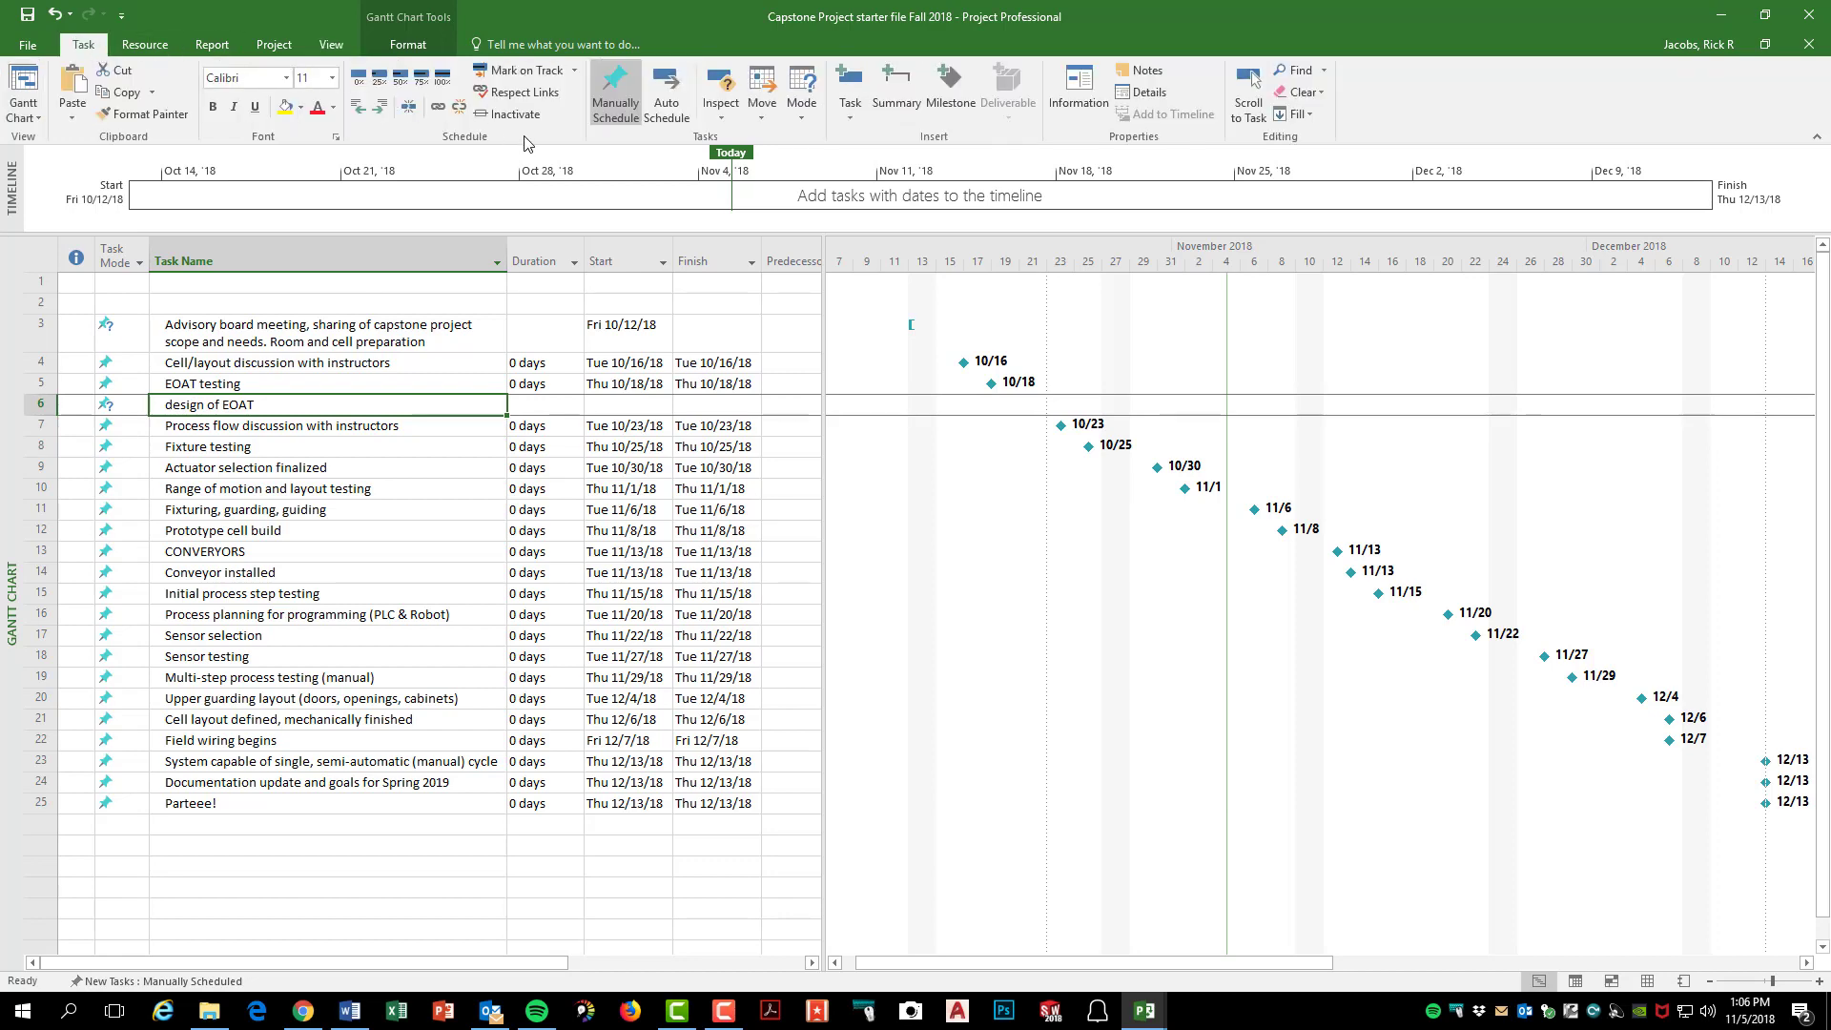
click(381, 114)
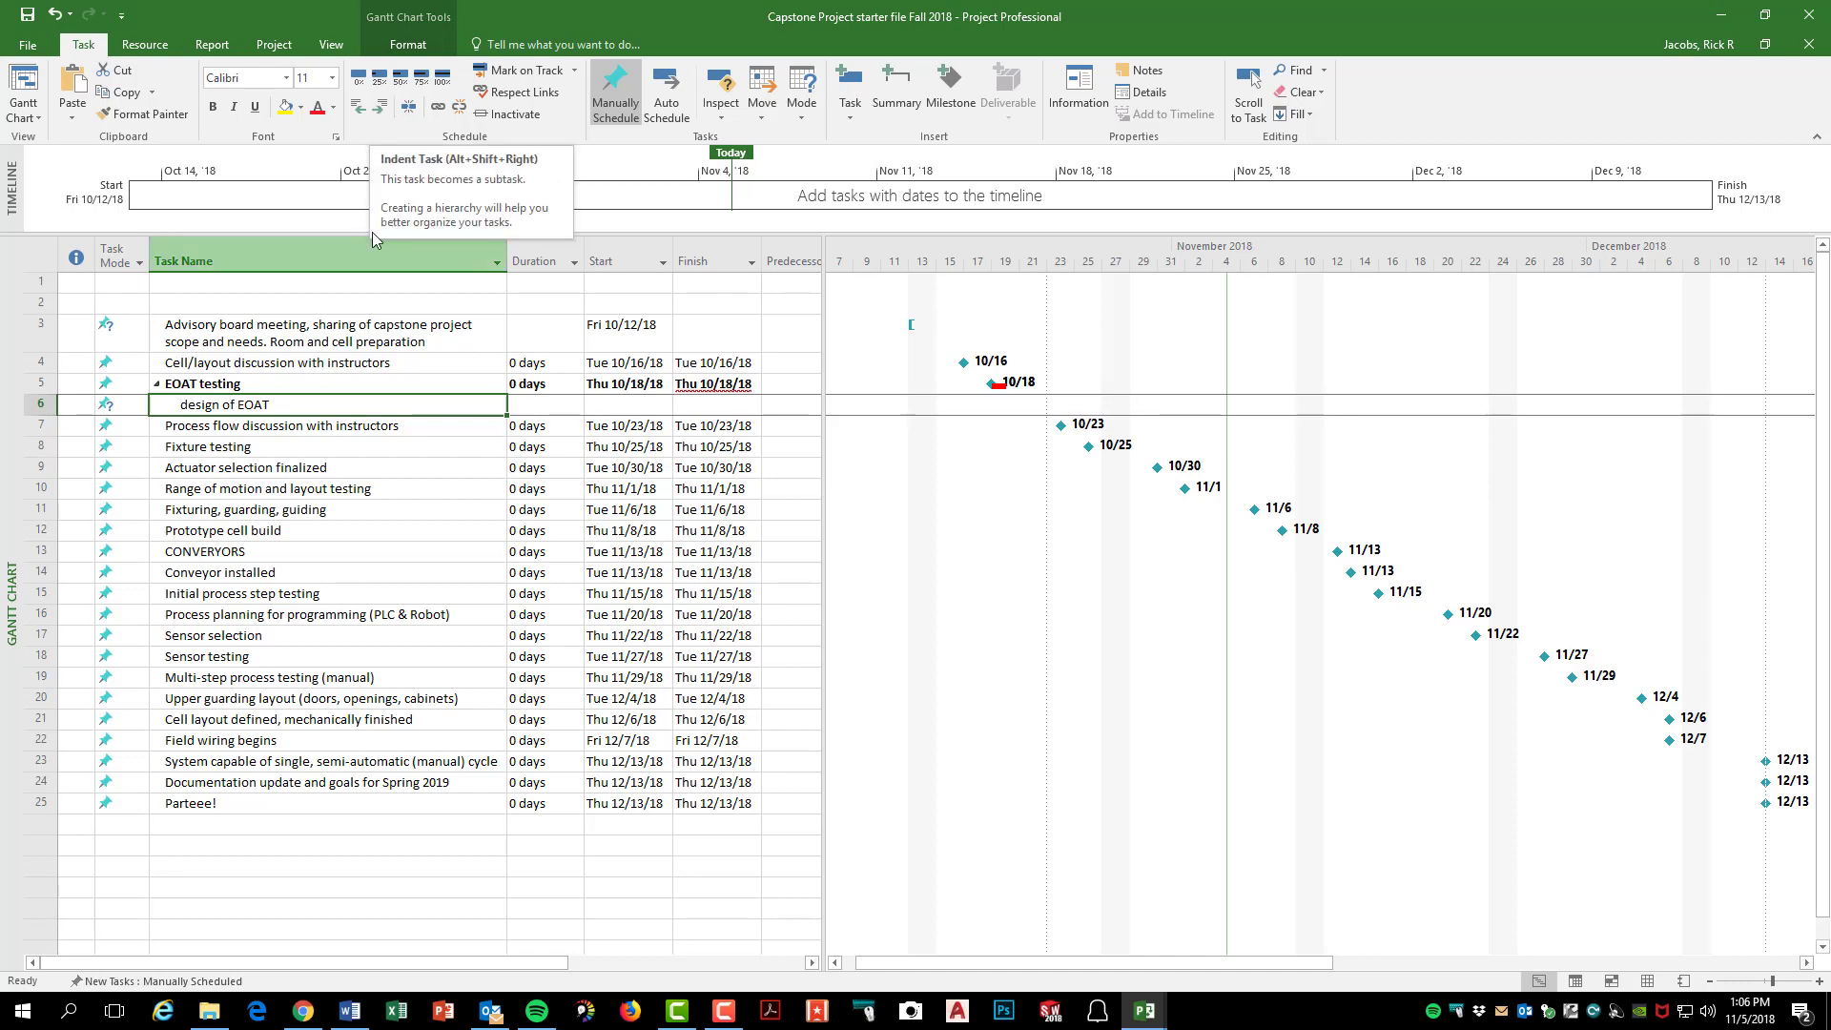
click(43, 428)
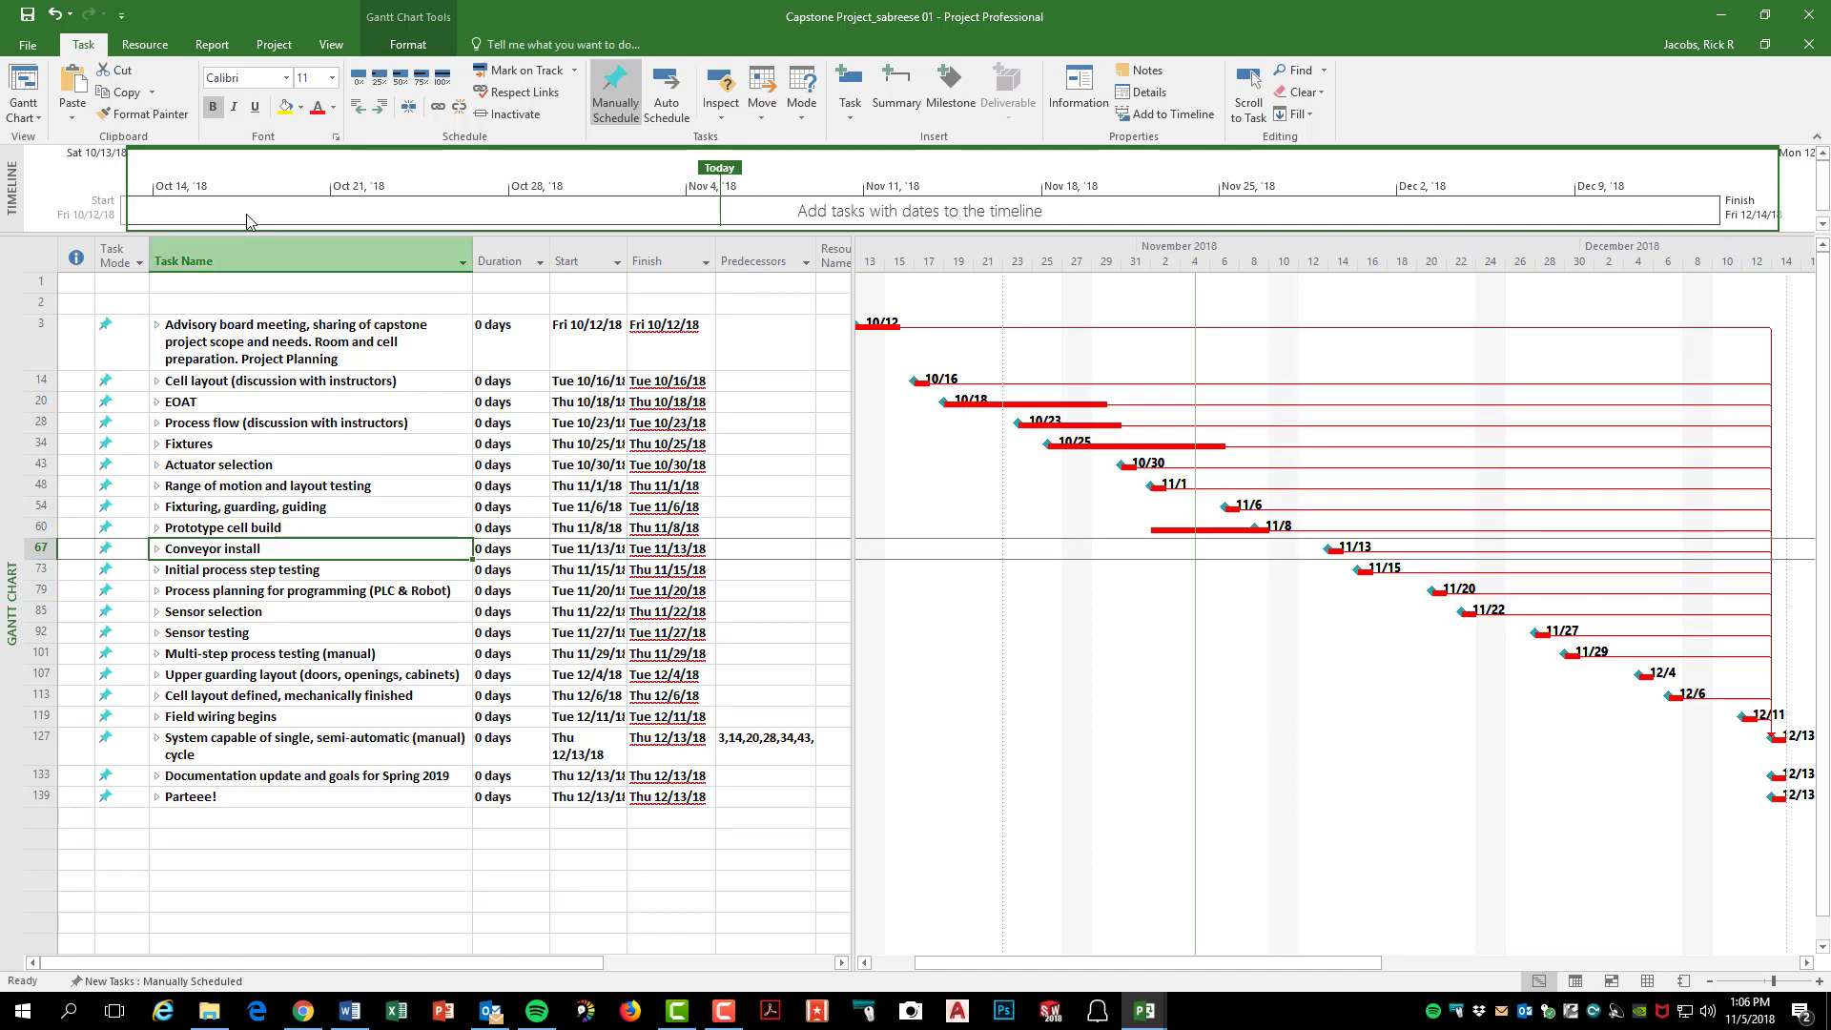
- Compare the example Capstone project with the Fall 2018 starter file, ending on the example project
mouse_move(332, 19)
mouse_down()
mouse_move(360, 30)
mouse_move(331, 40)
mouse_move(327, 19)
mouse_up()
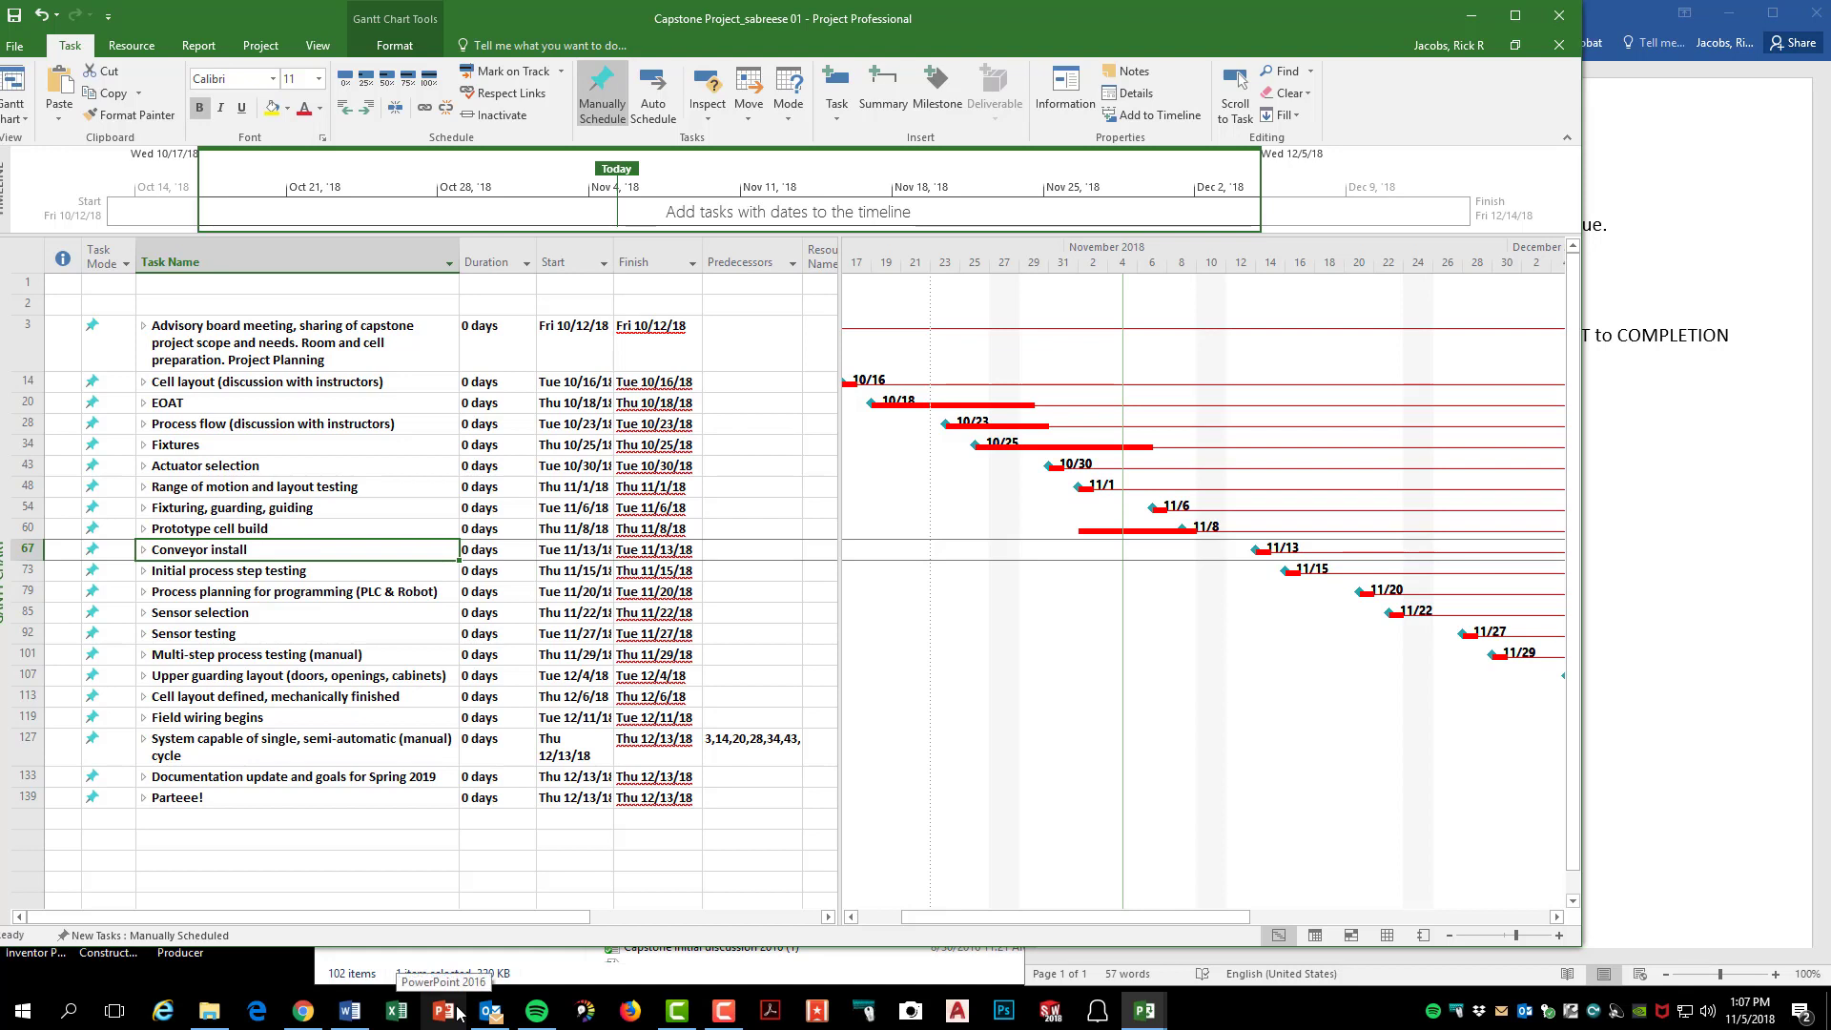
mouse_move(349, 1018)
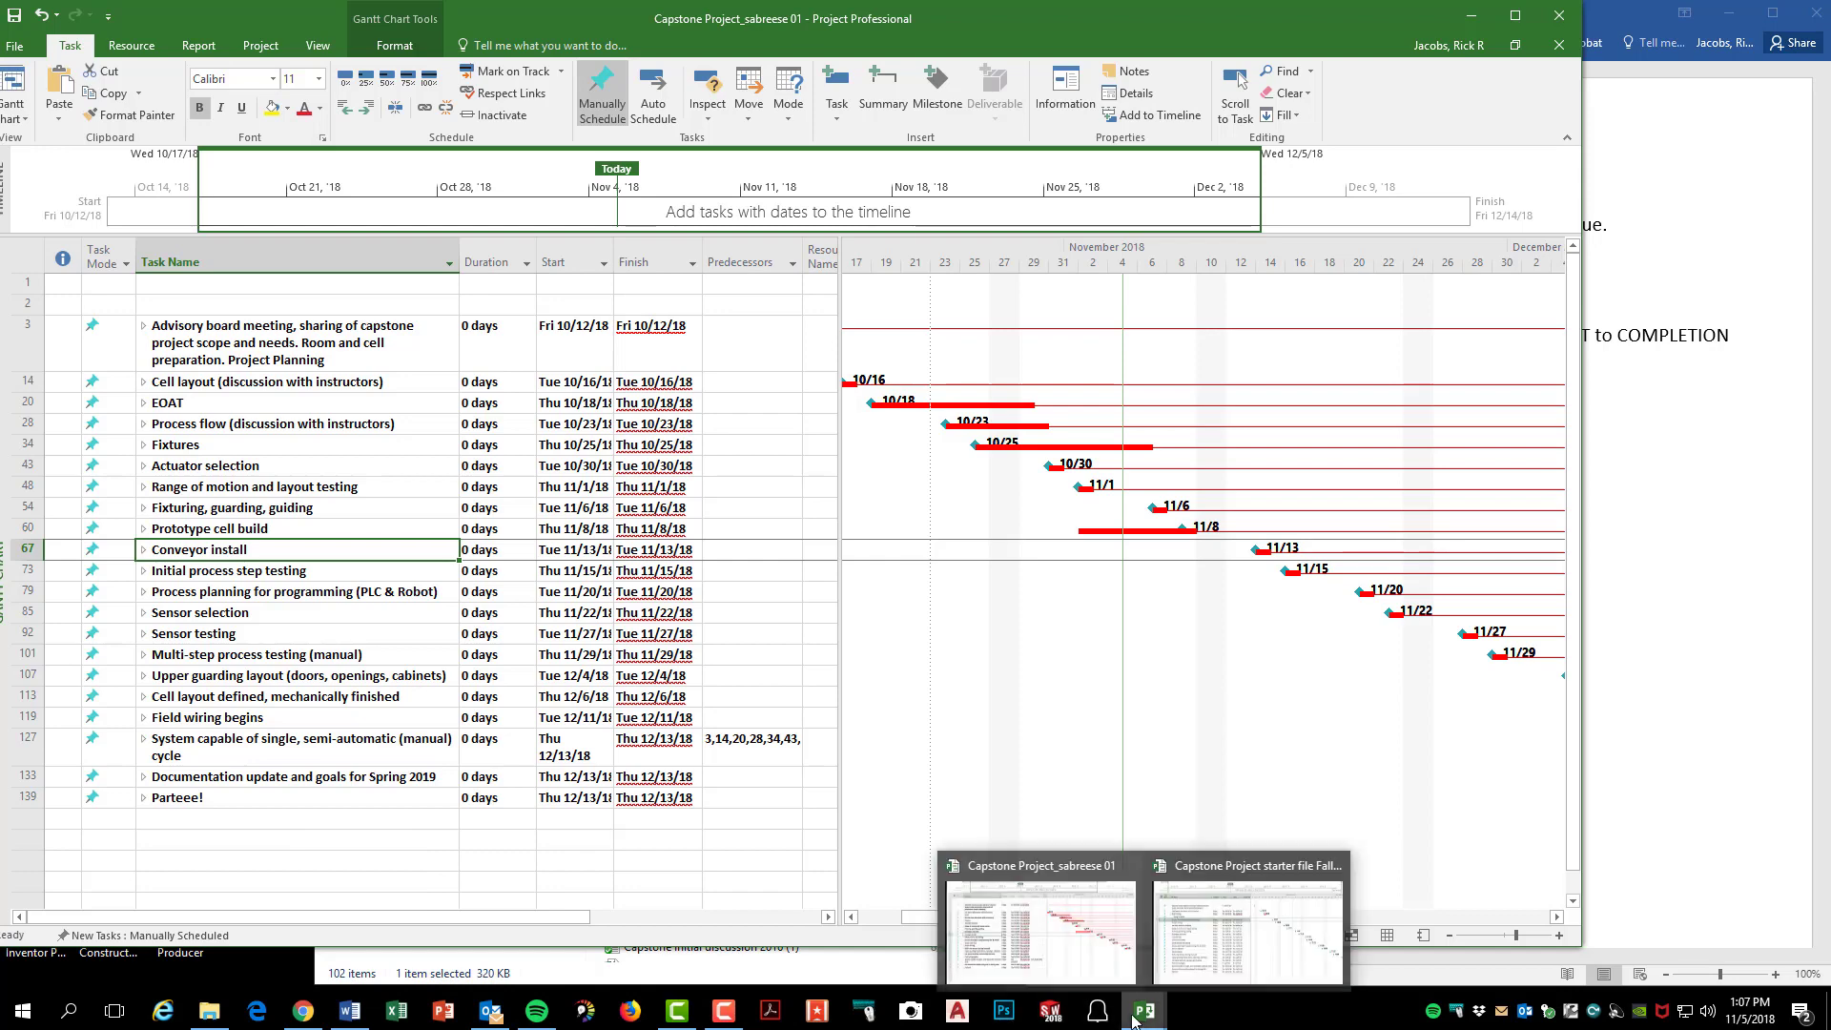
mouse_move(1149, 1011)
click(1198, 925)
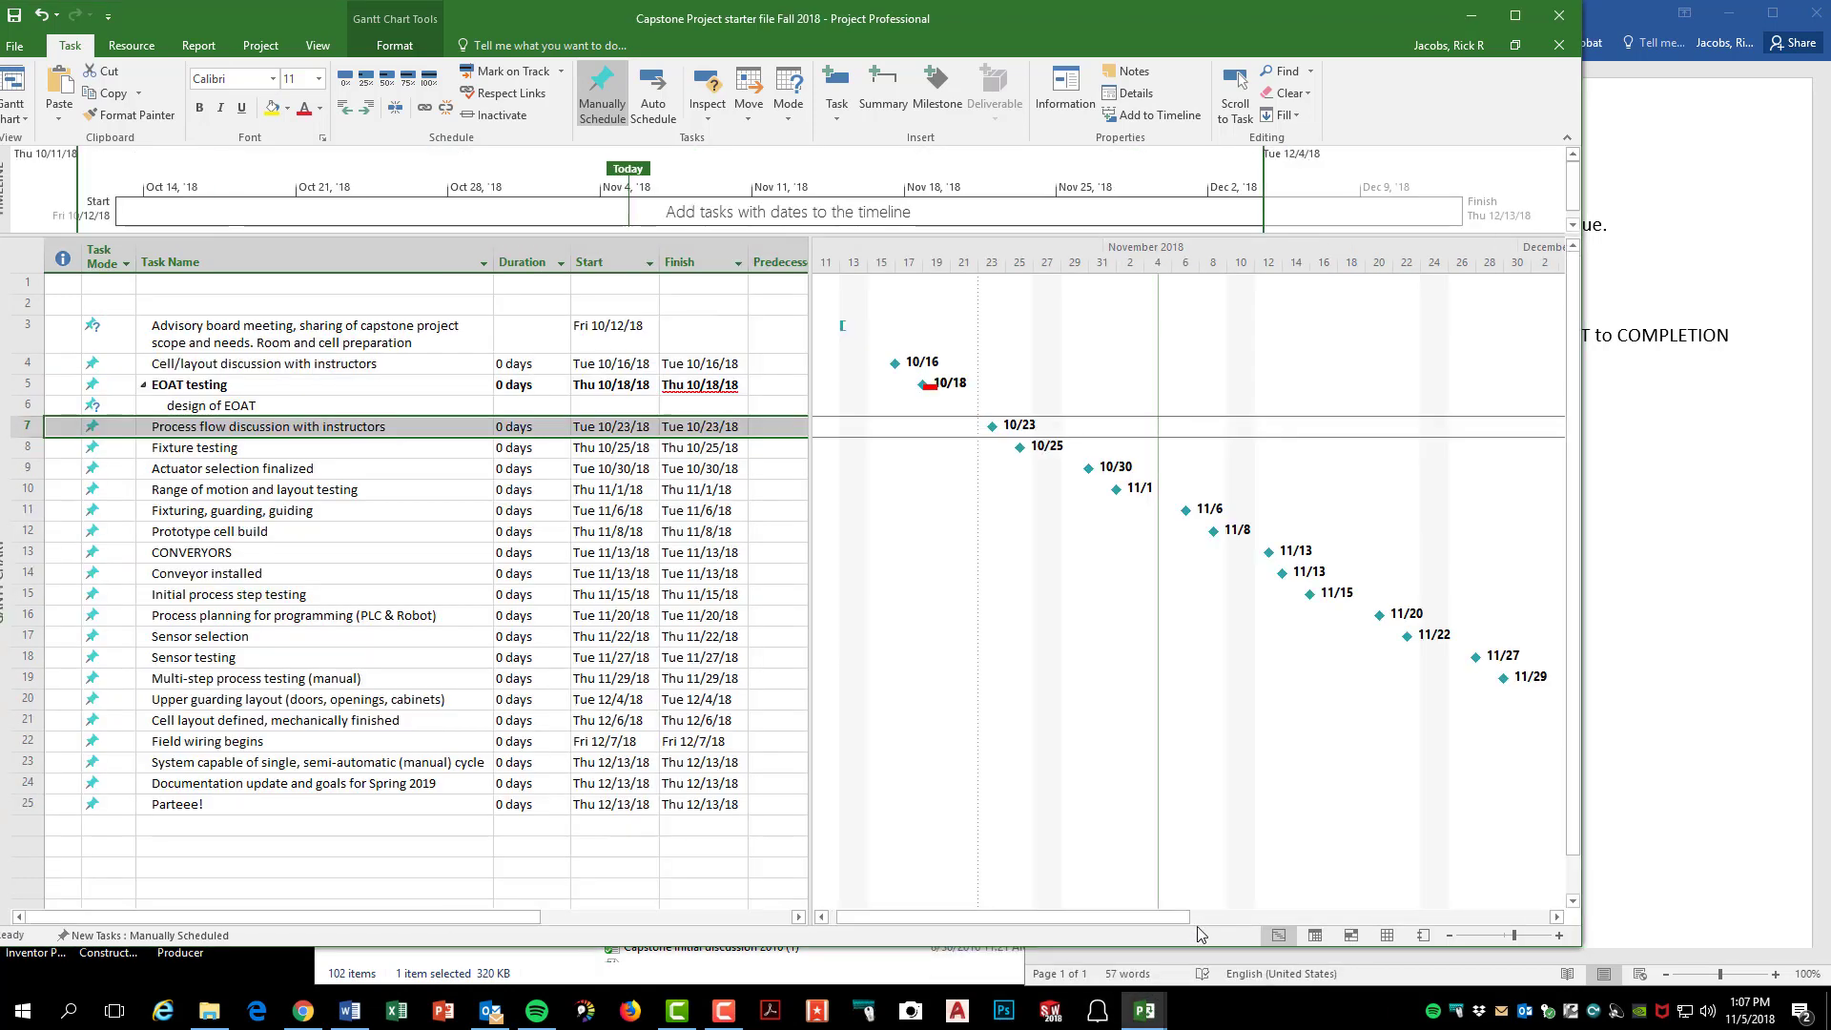
mouse_move(1151, 1006)
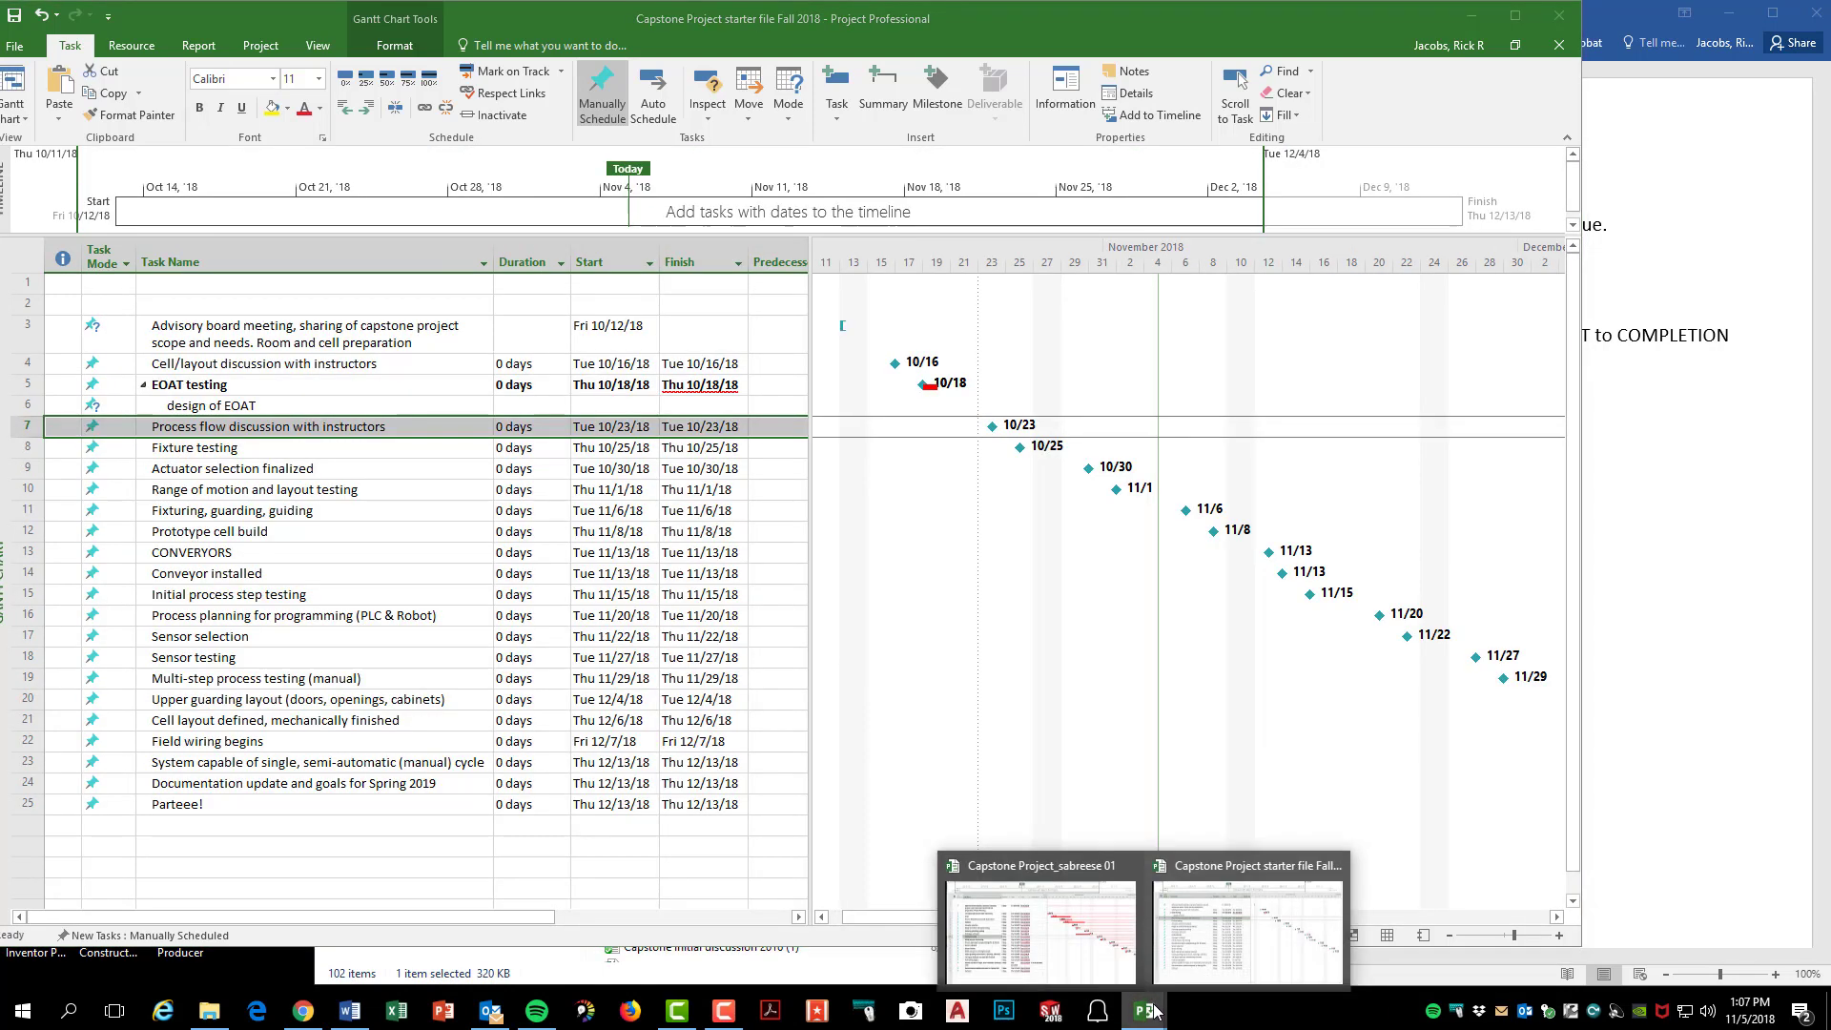
click(1097, 957)
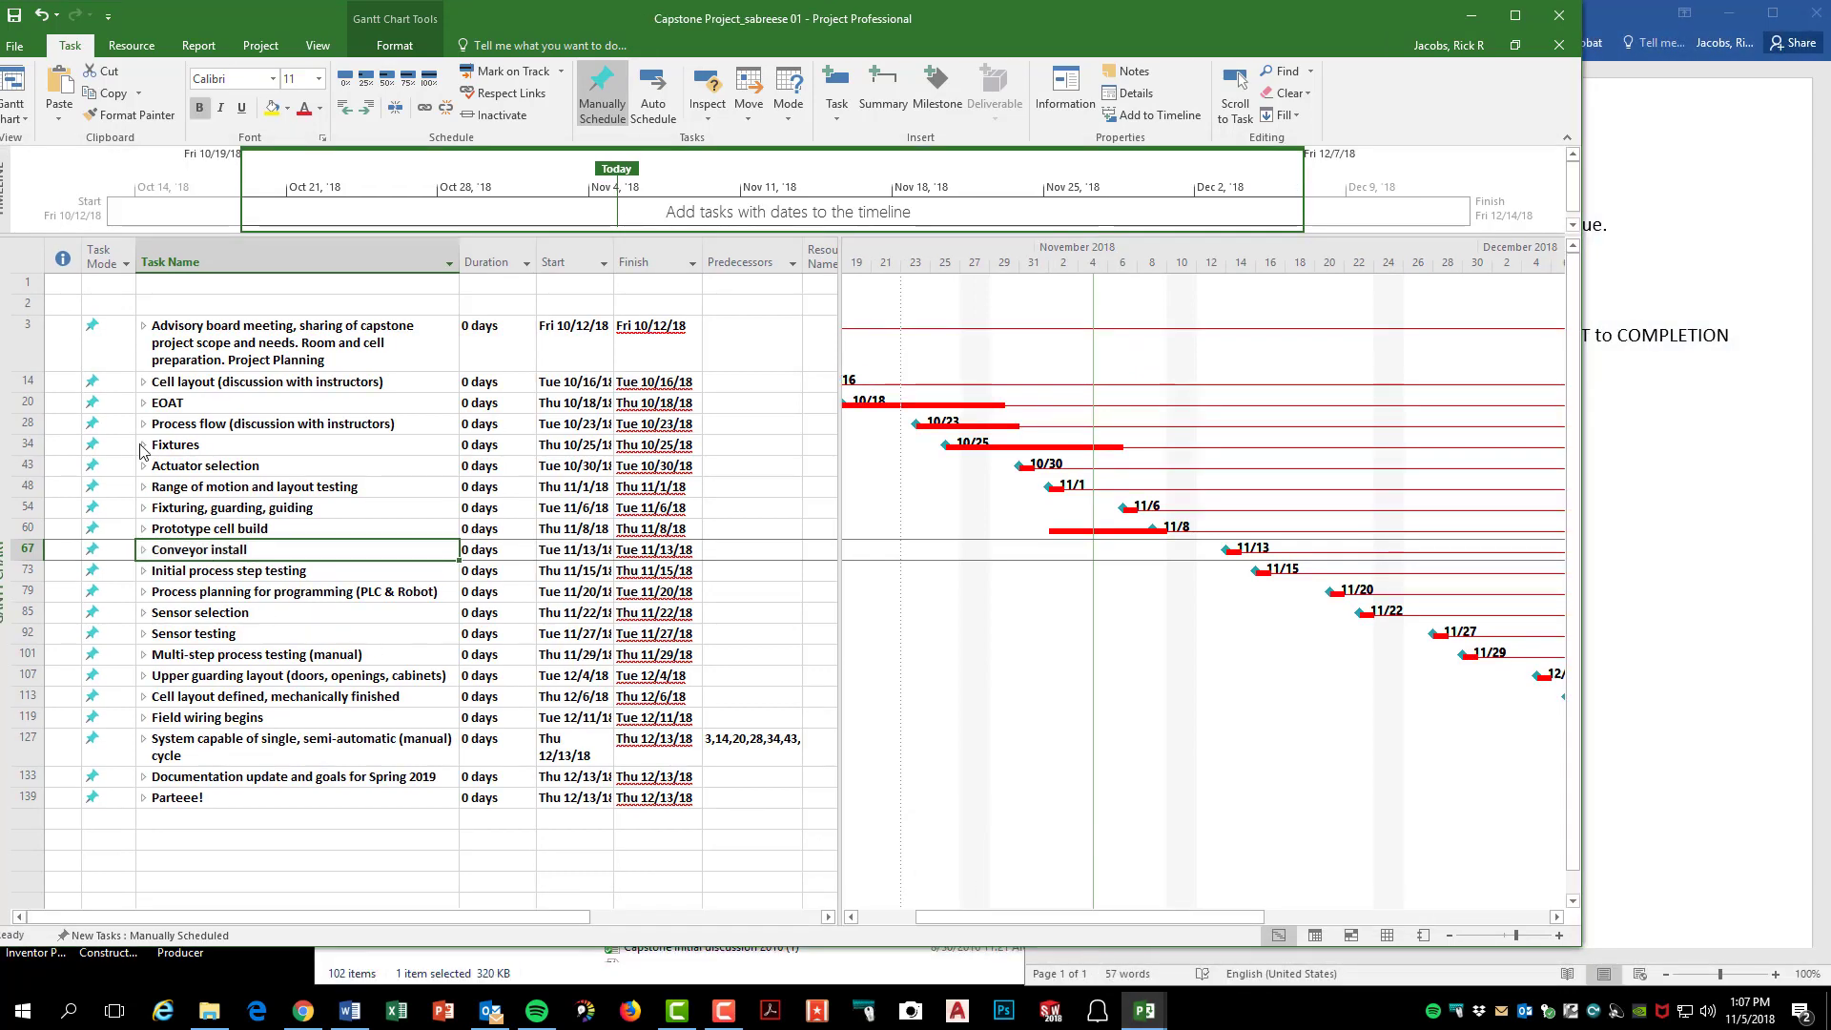
- Expand the "EOAT" summary task to show its subtasks
click(145, 404)
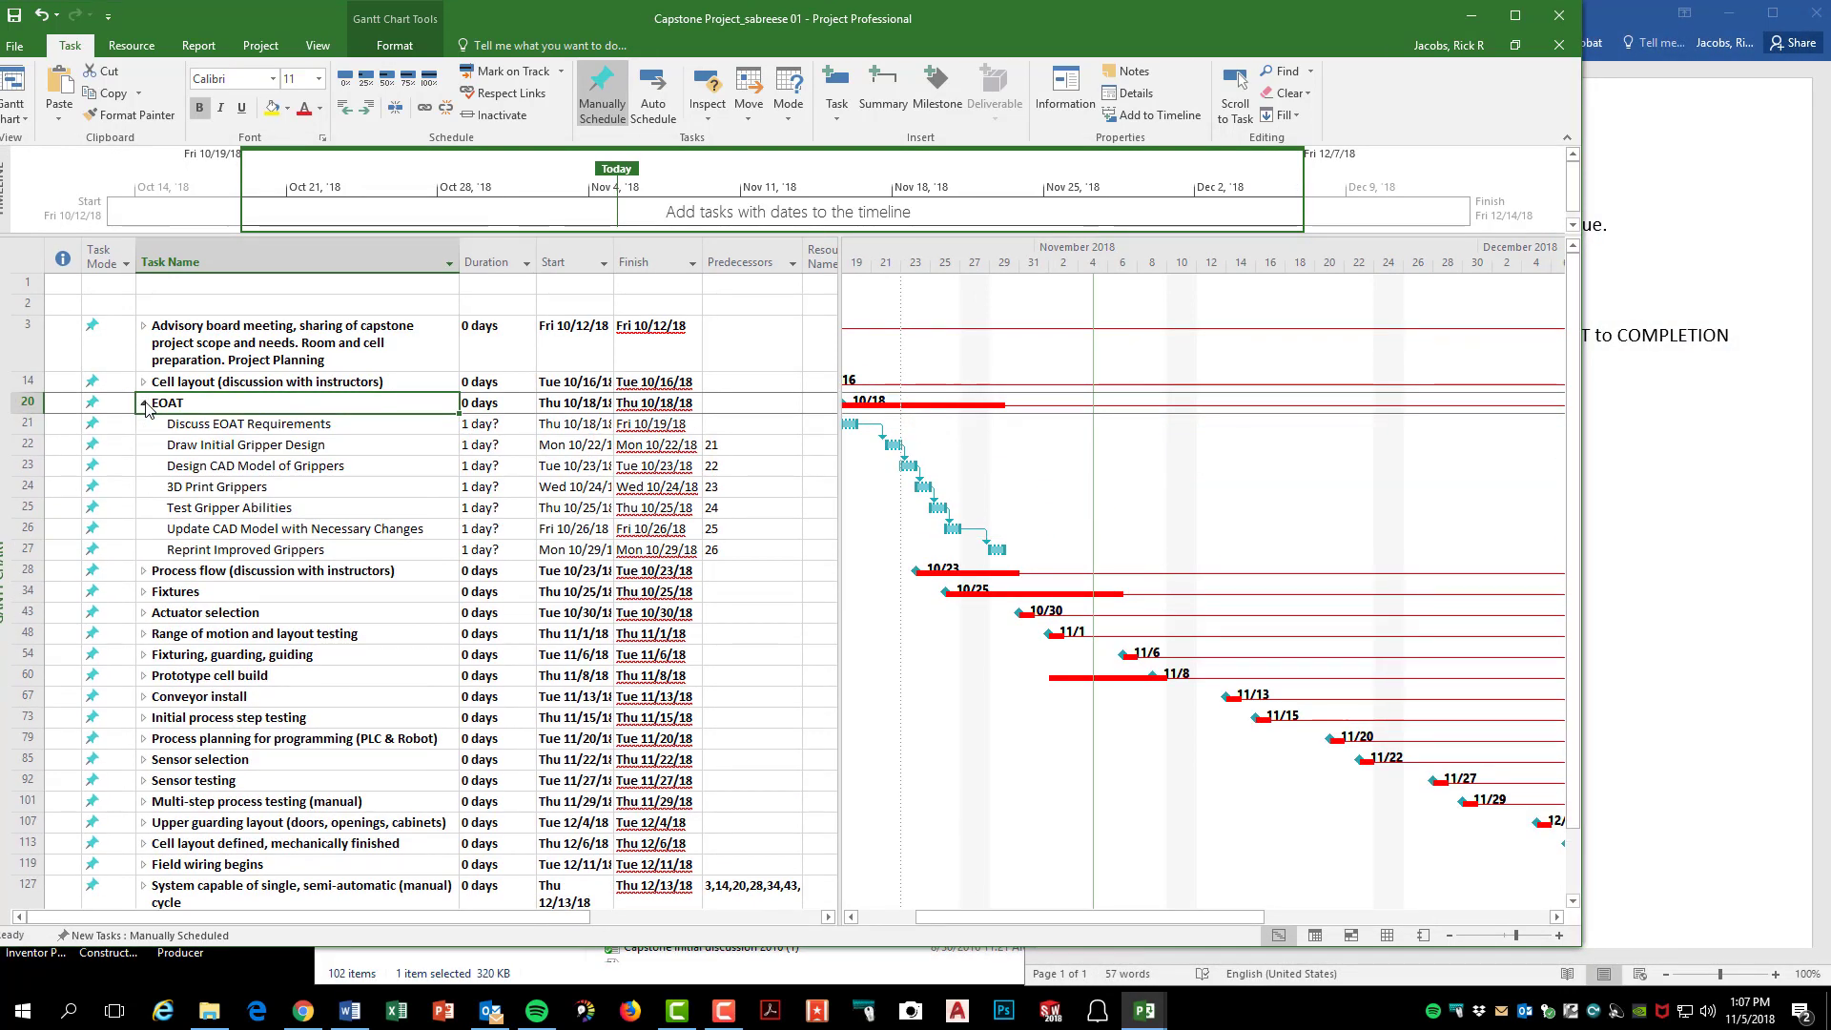
click(145, 404)
click(145, 404)
click(145, 404)
click(145, 404)
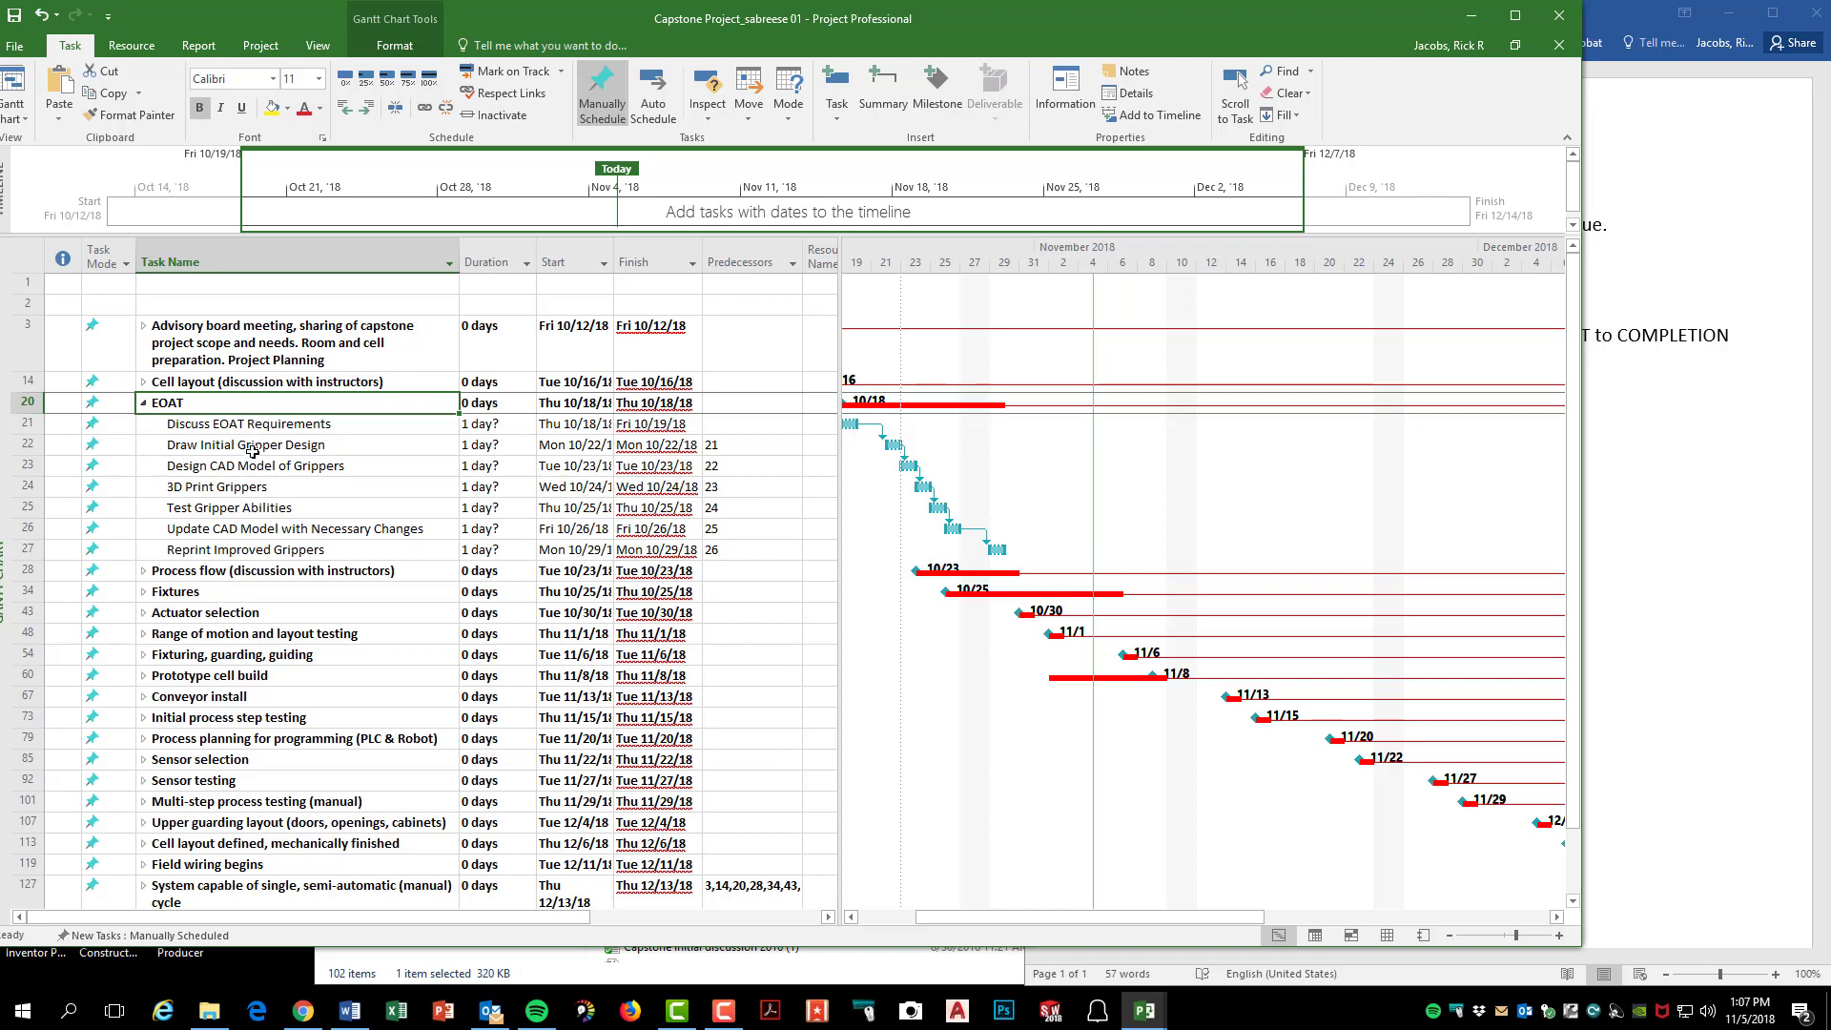
- Examine the EOAT subtasks, their dependency links and predecessors from "Discuss EOAT Requirements" to "Reprint Improved Grippers", widening the chart area
click(270, 557)
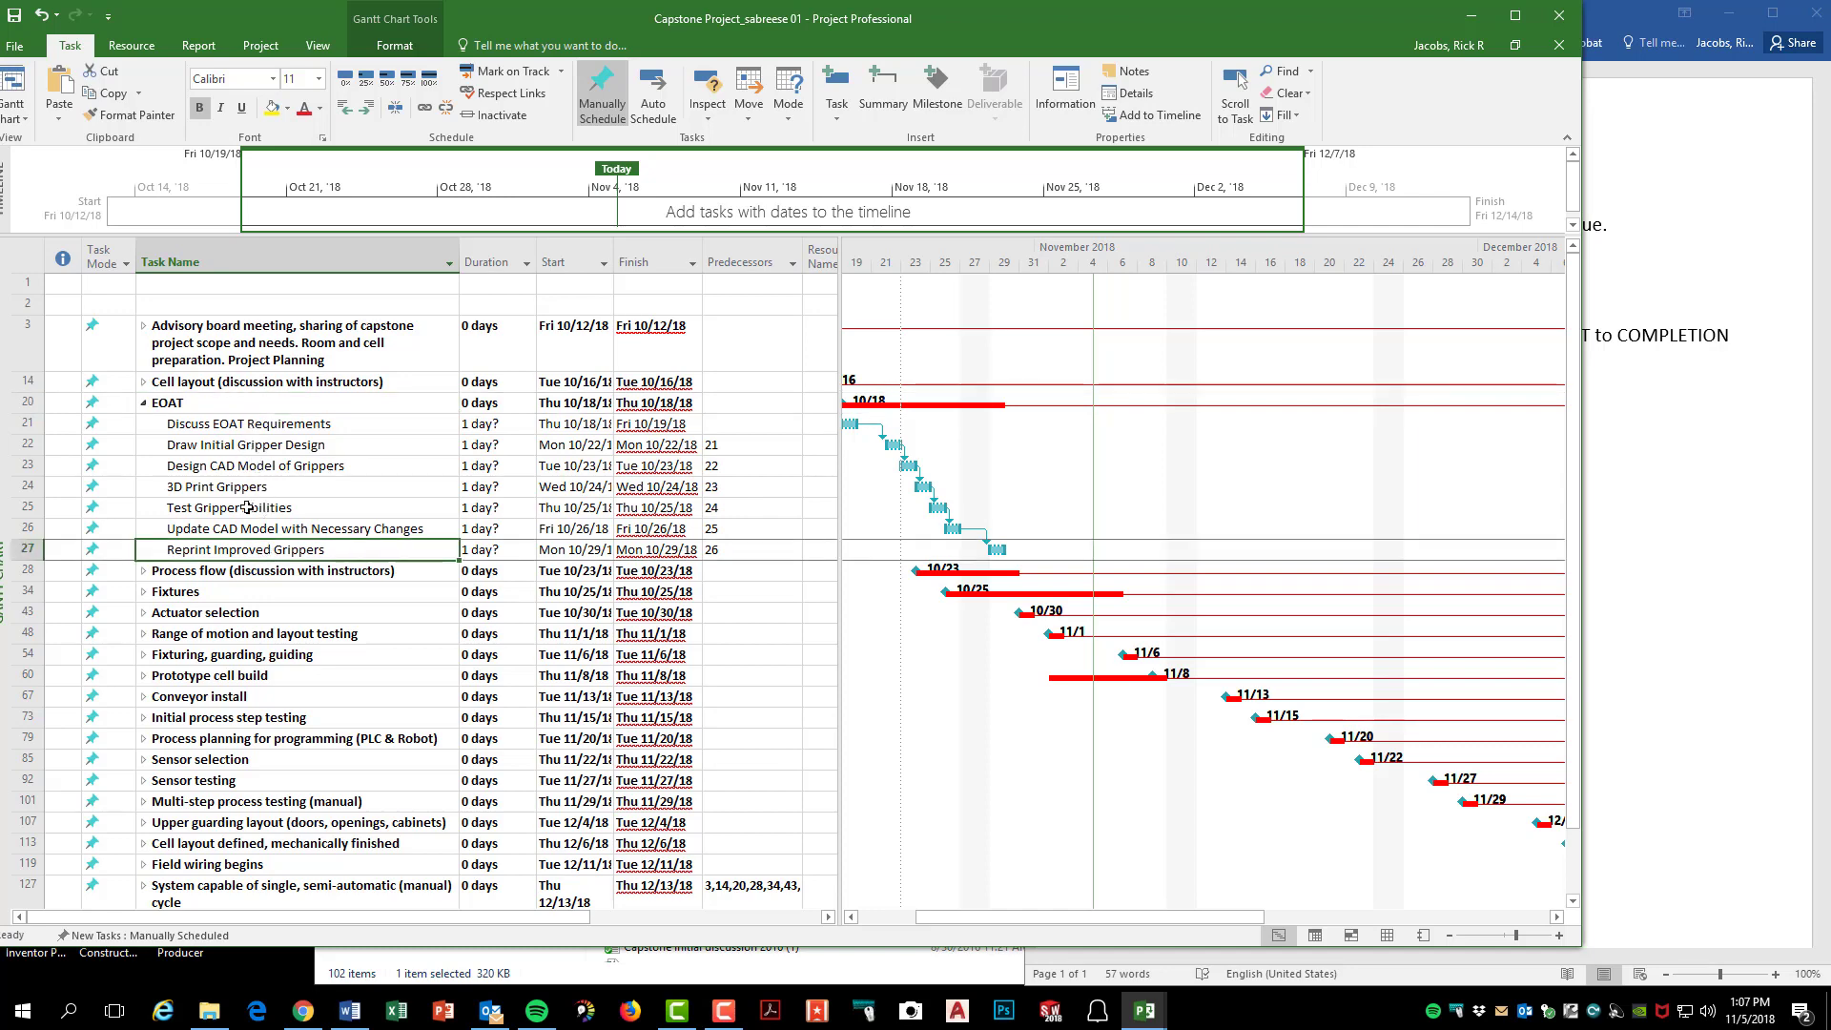
click(225, 426)
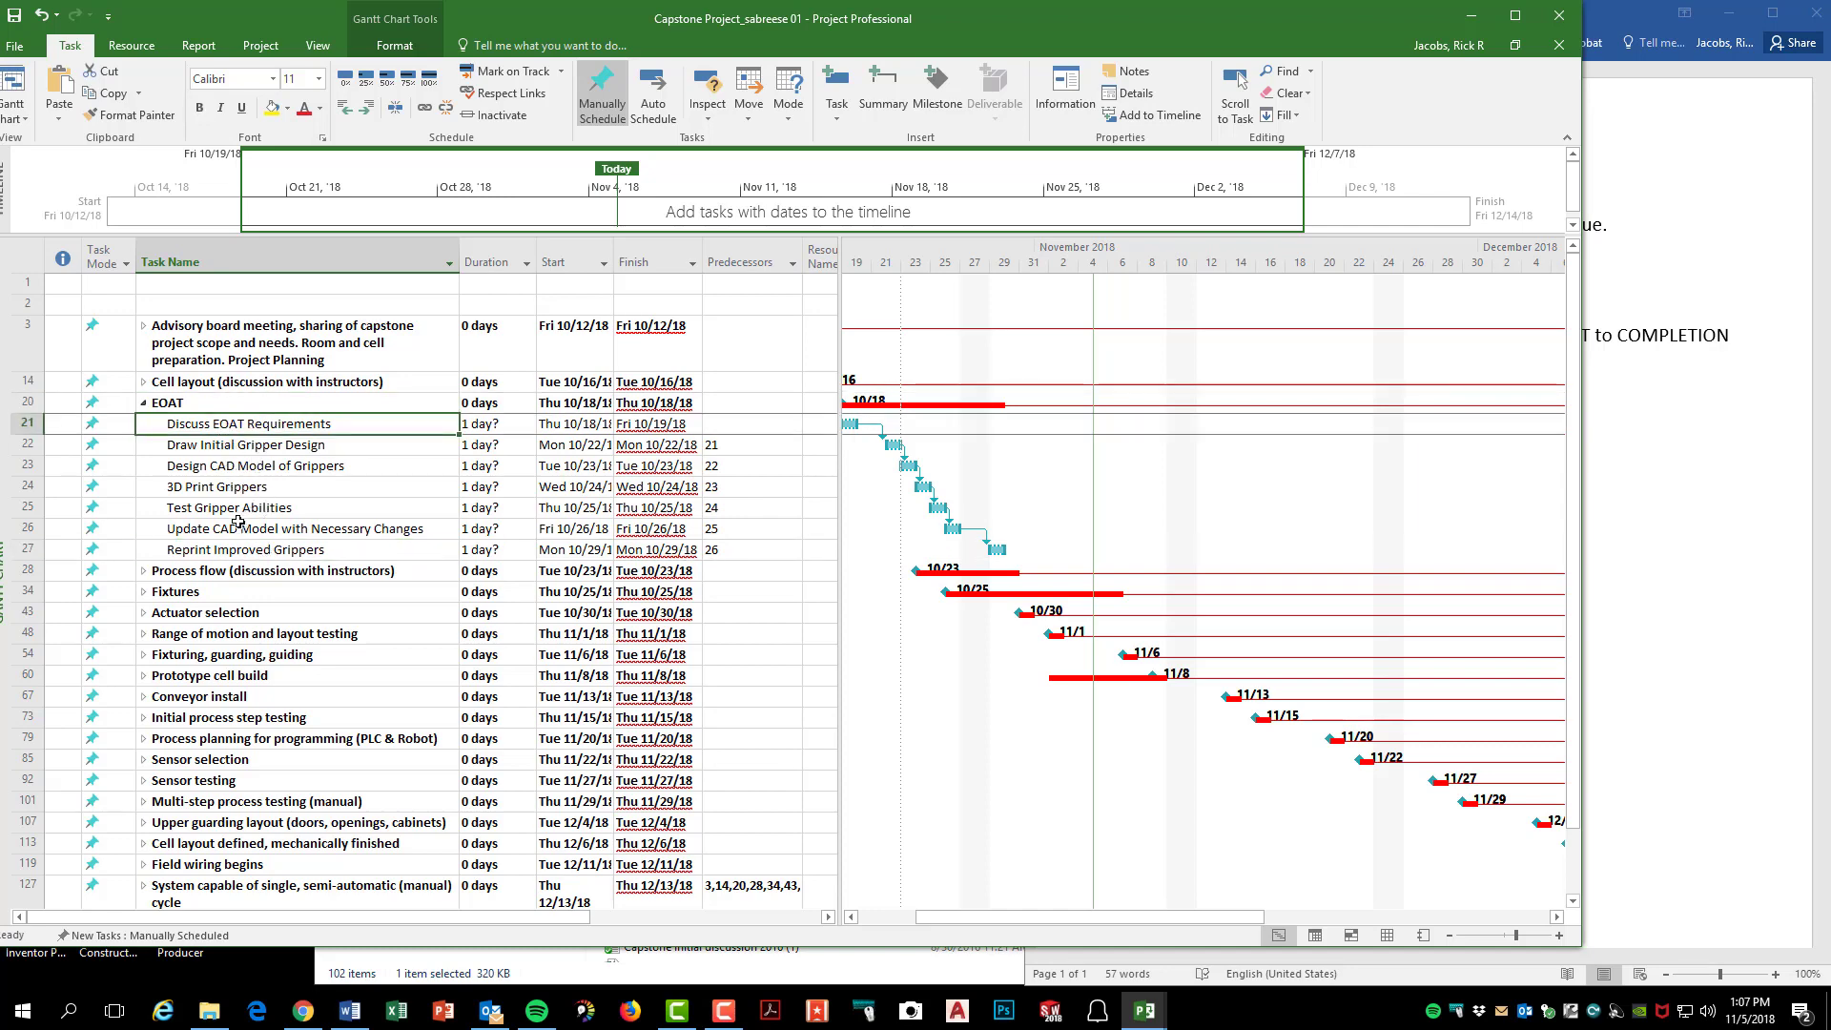
click(206, 441)
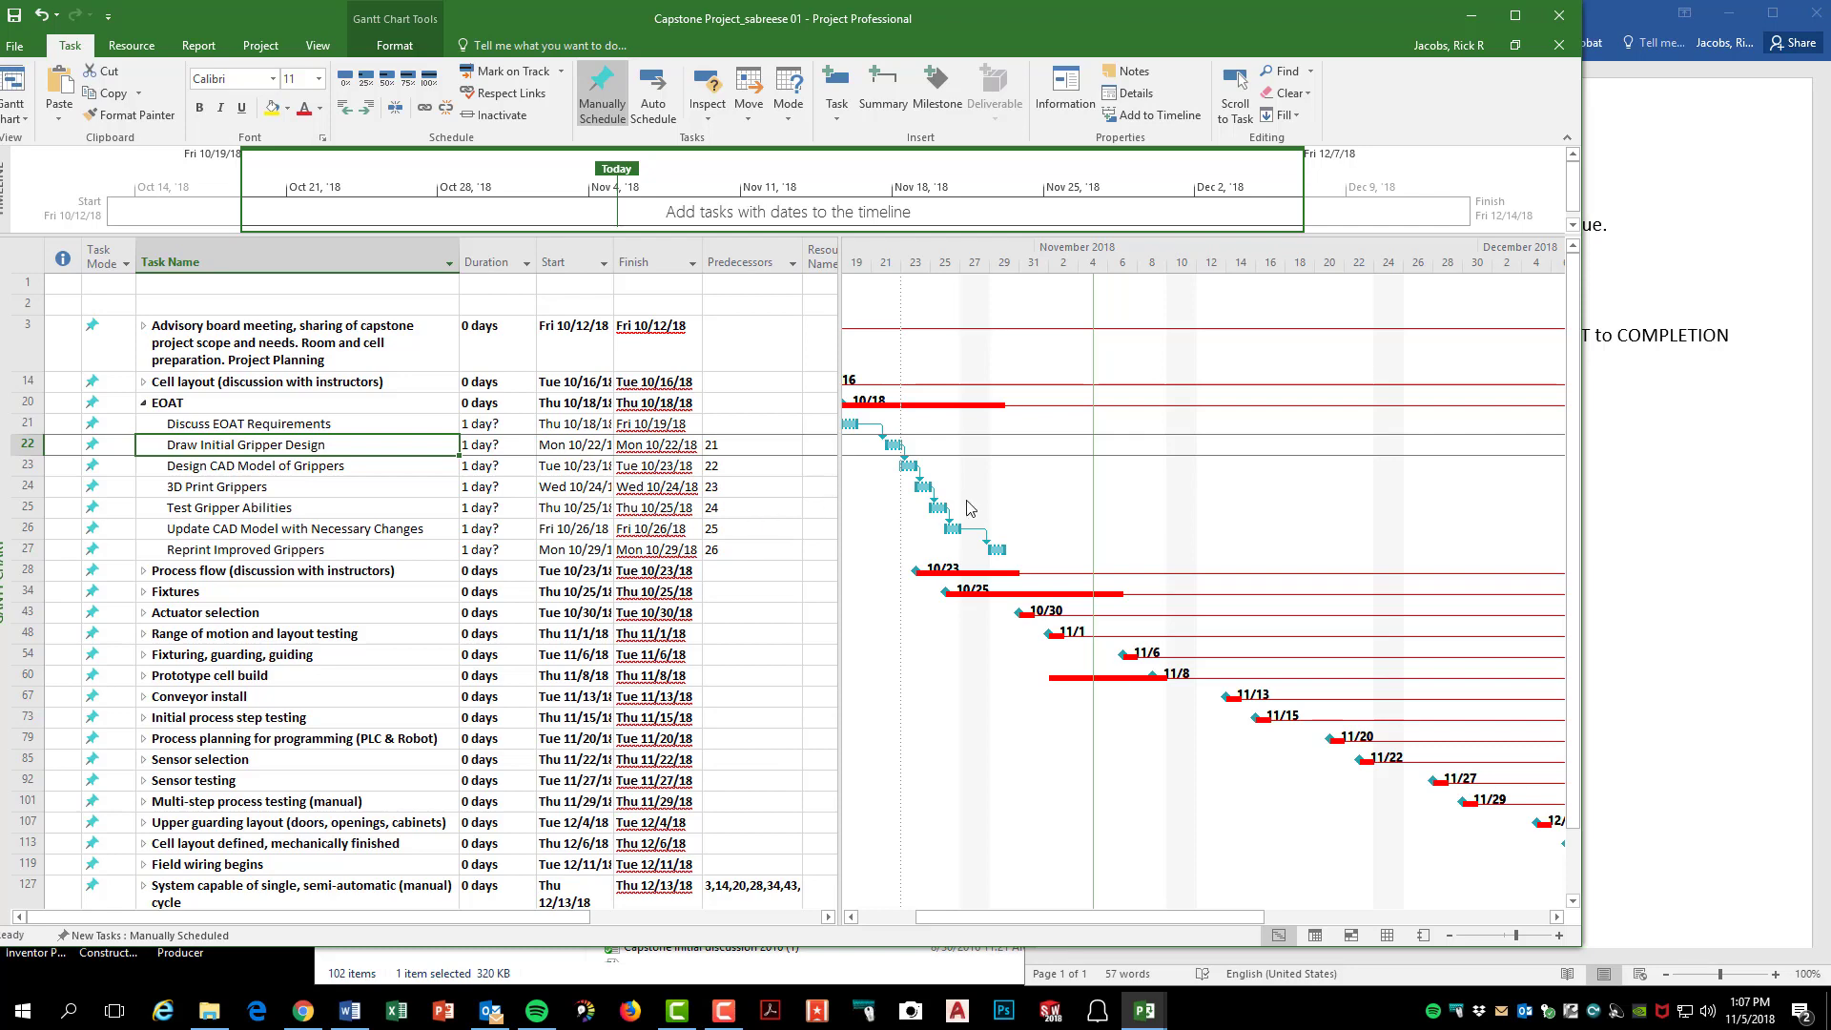
drag(841, 593, 771, 593)
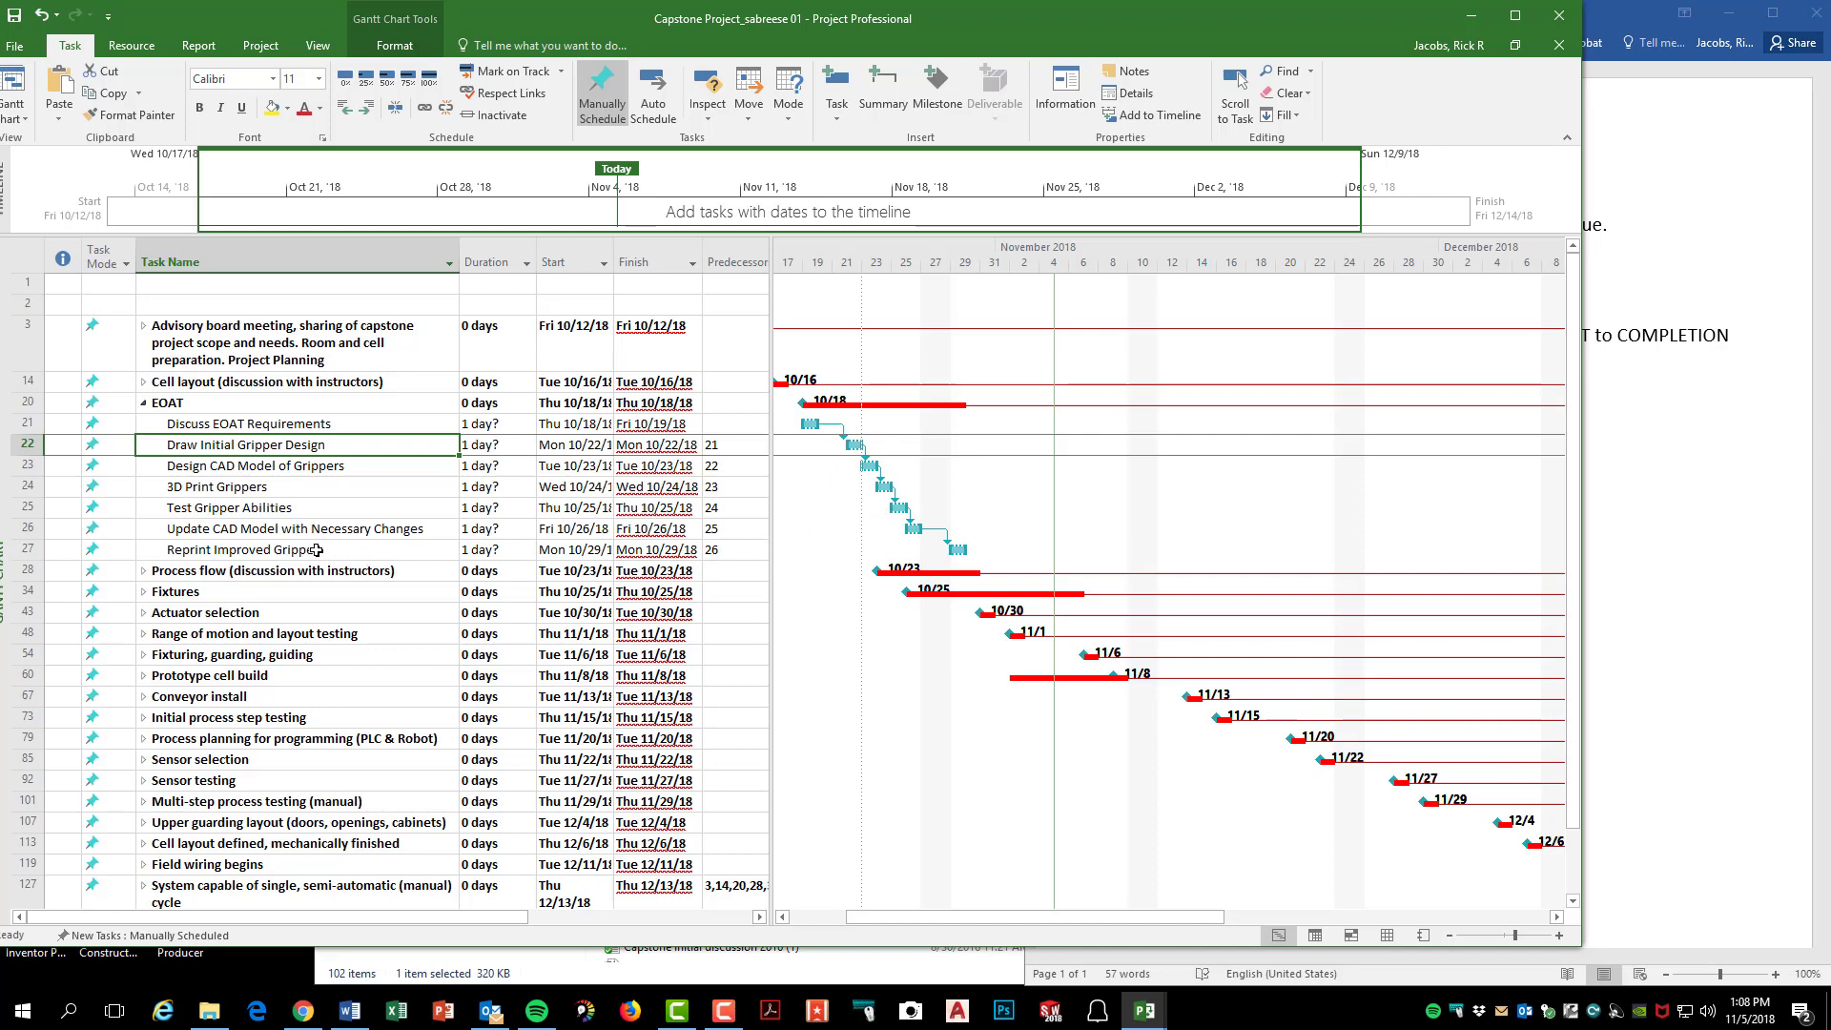
click(728, 550)
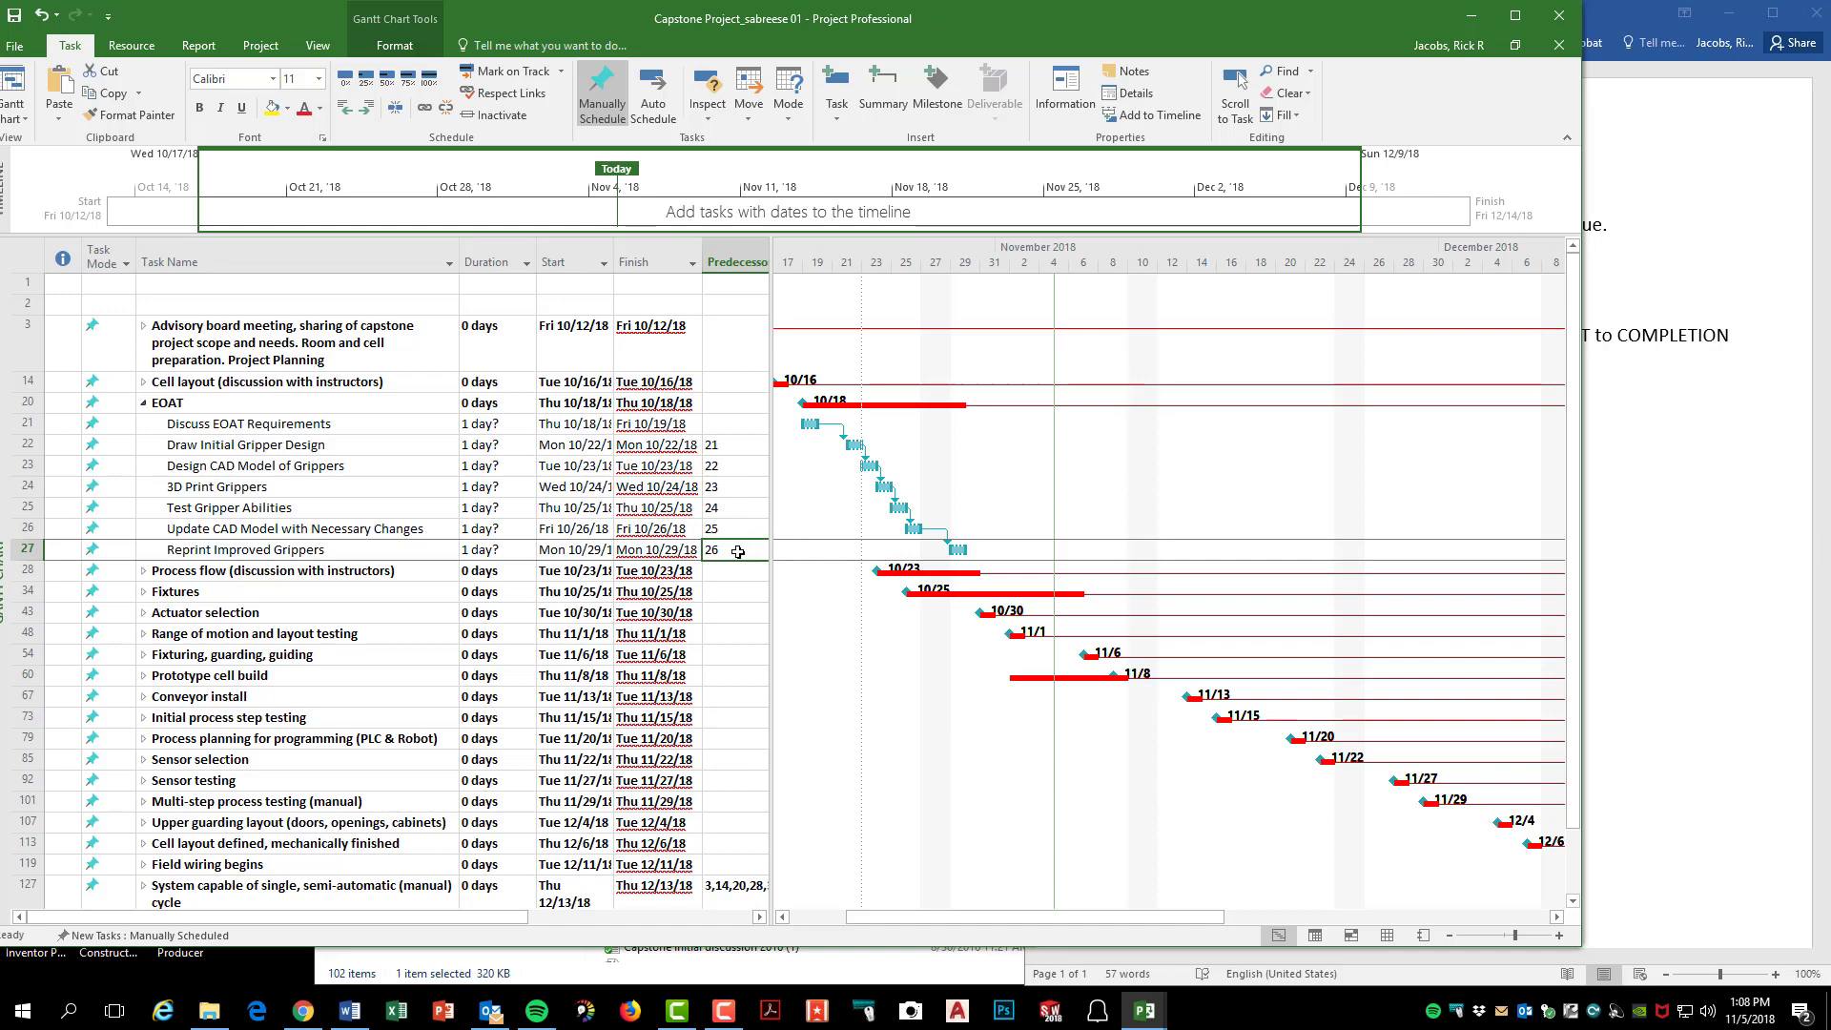
click(336, 550)
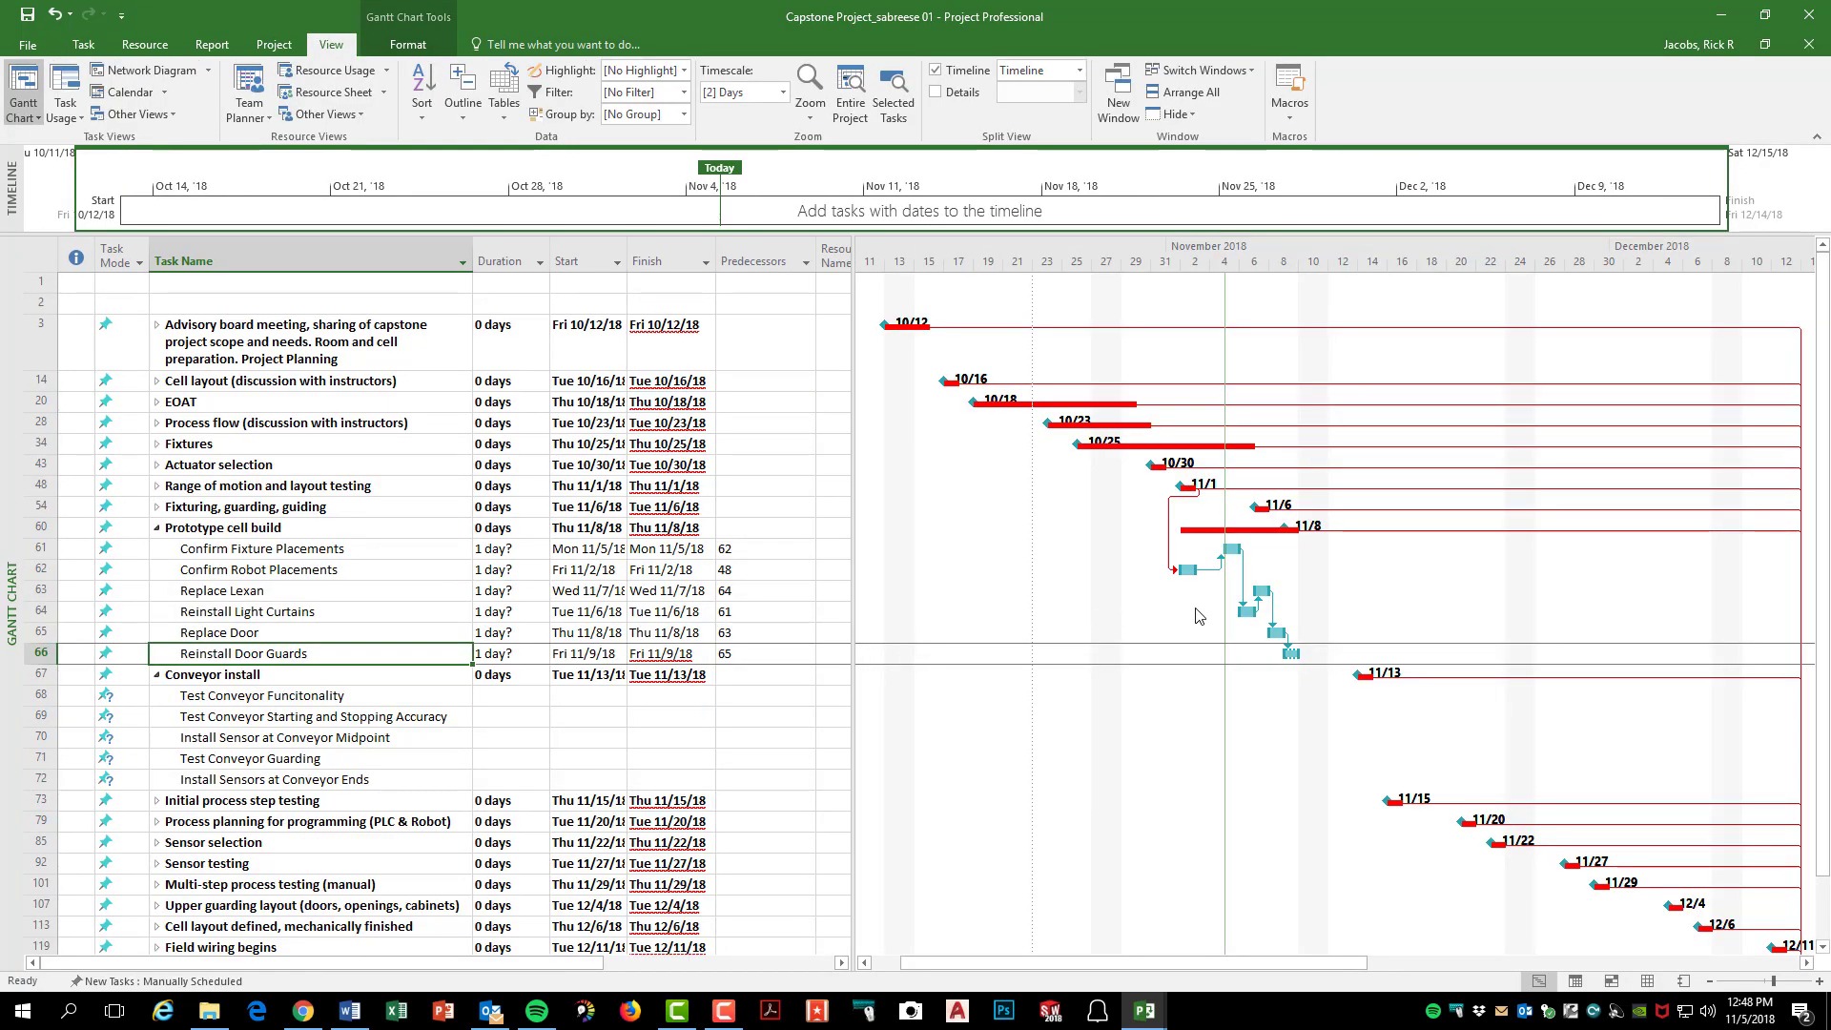
- Remove the "Confirm Fixture Placements" predecessor from the "Reinstall Light Curtains" task in its task information
click(1246, 609)
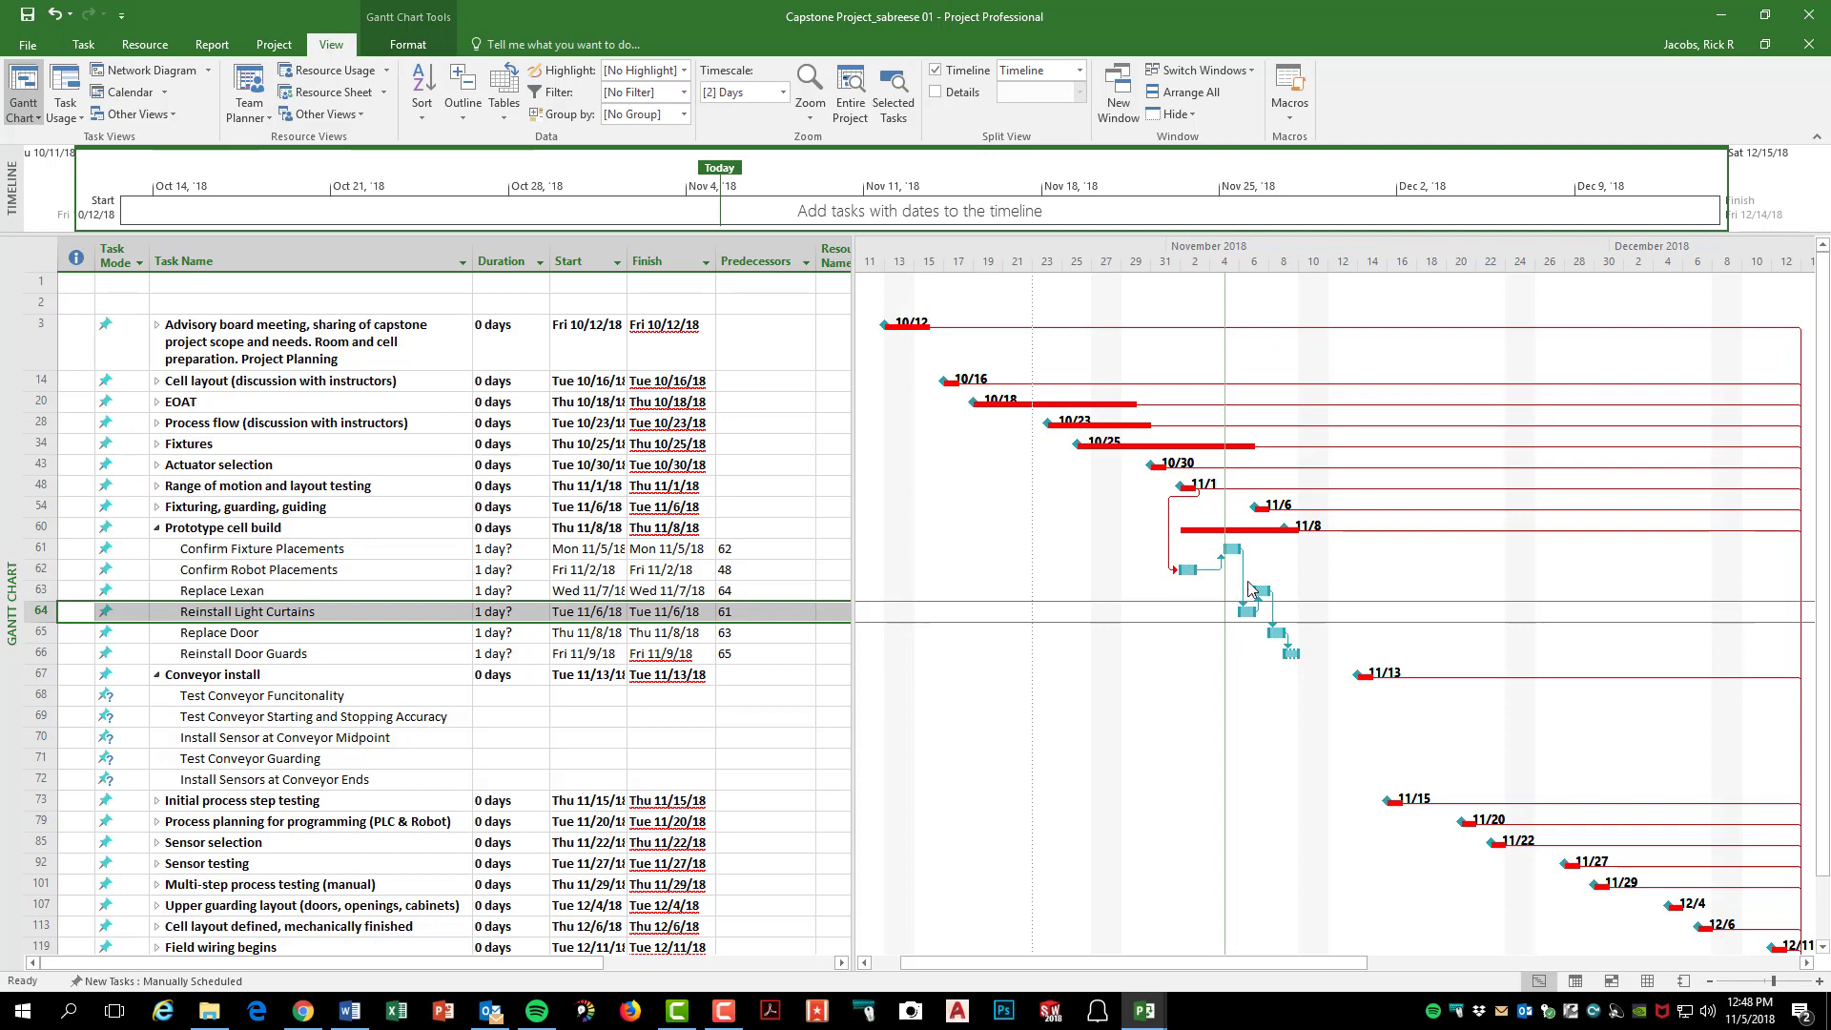
double_click(754, 616)
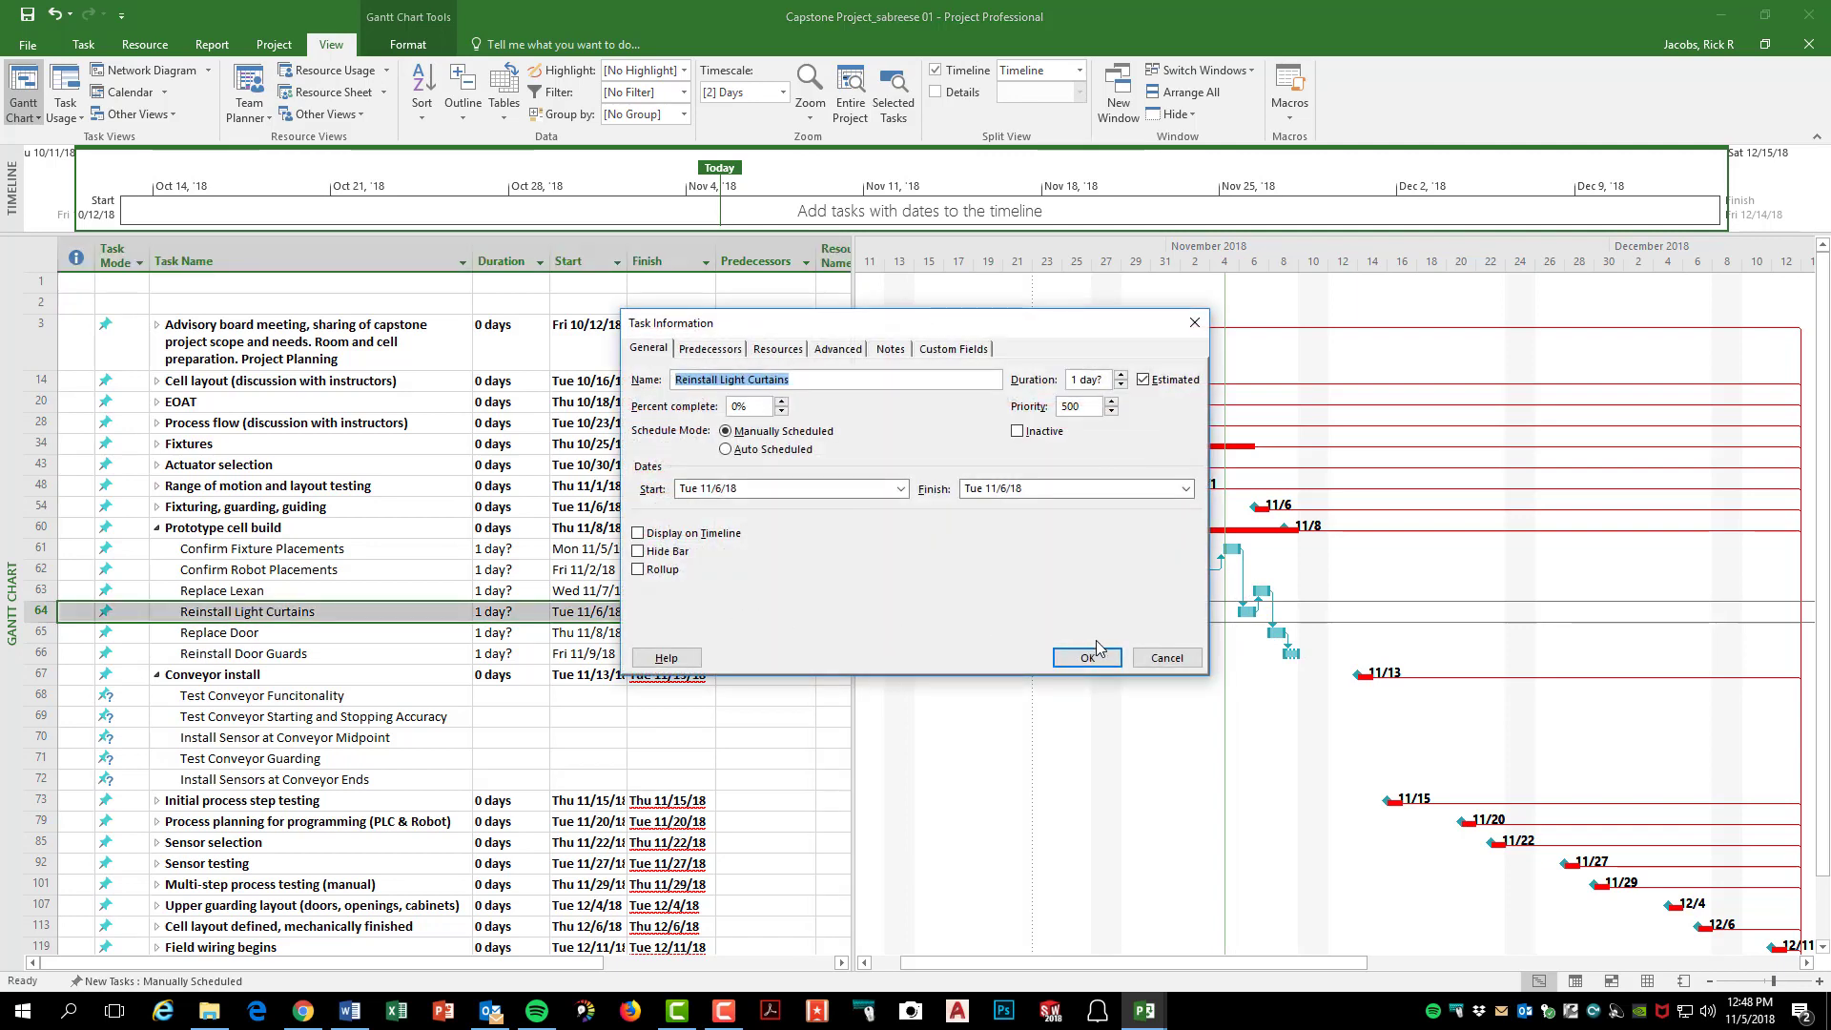
click(714, 349)
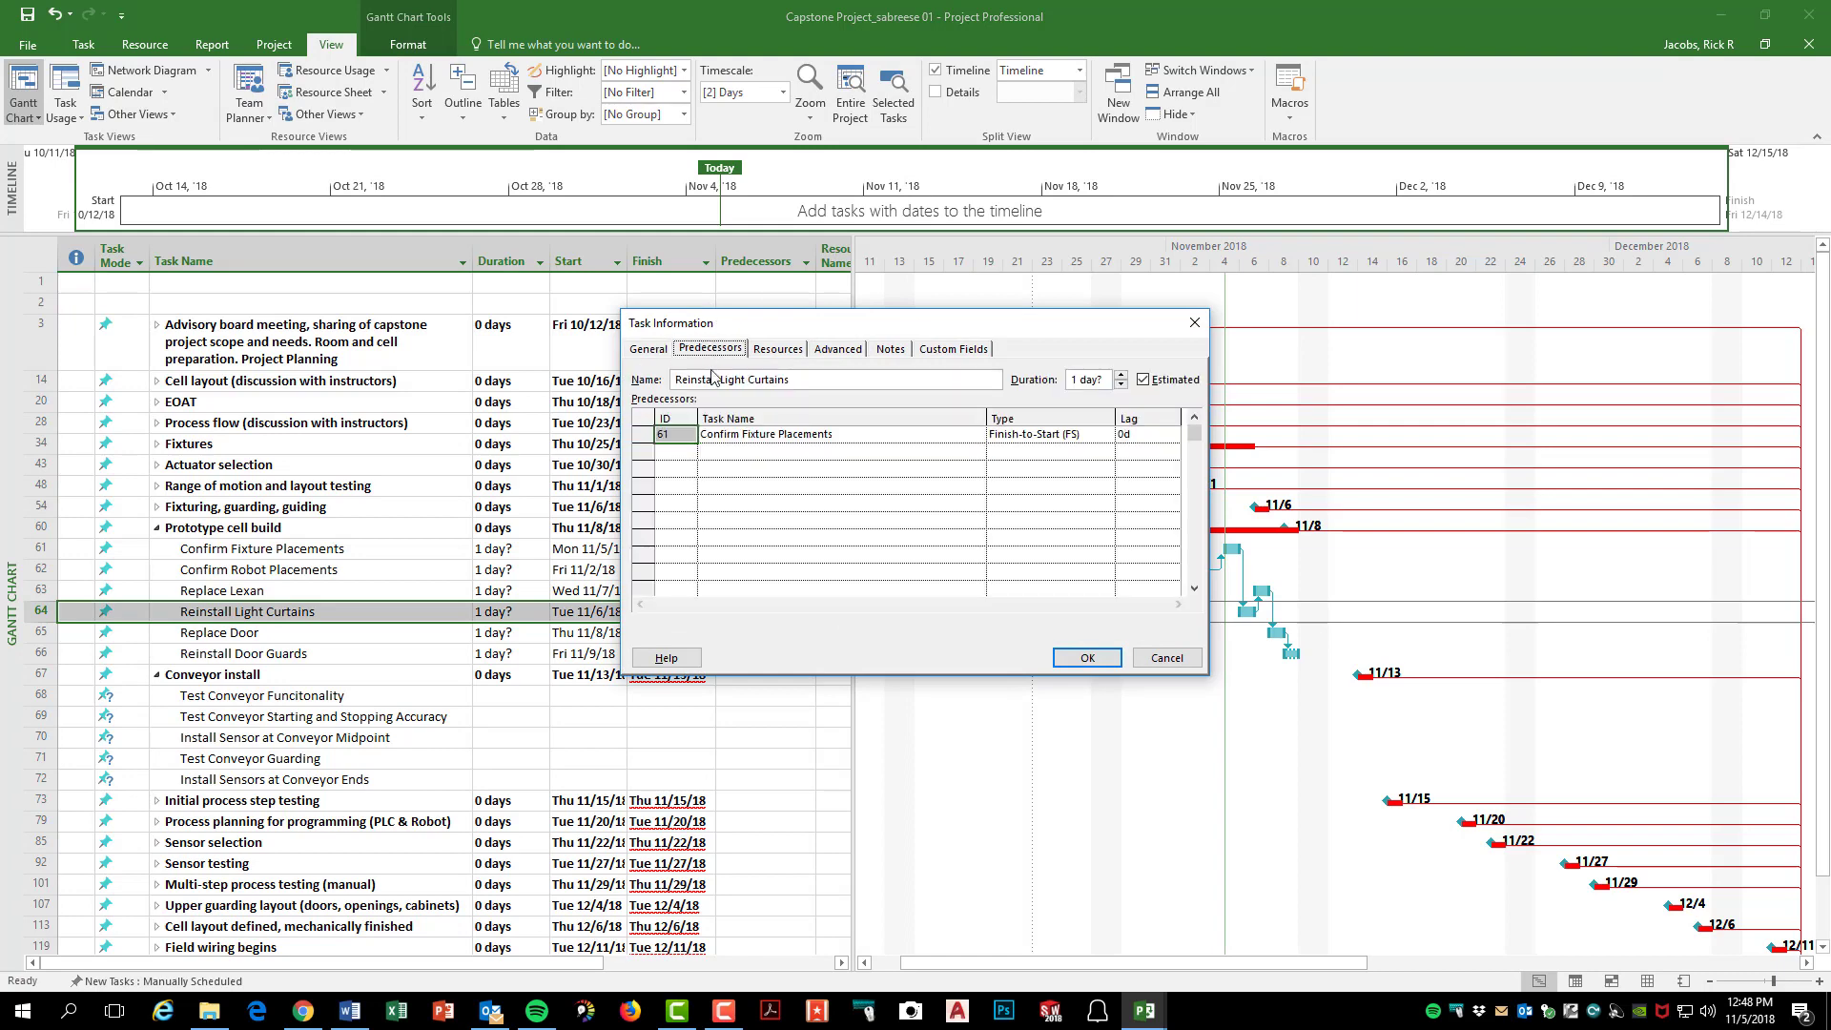
click(678, 436)
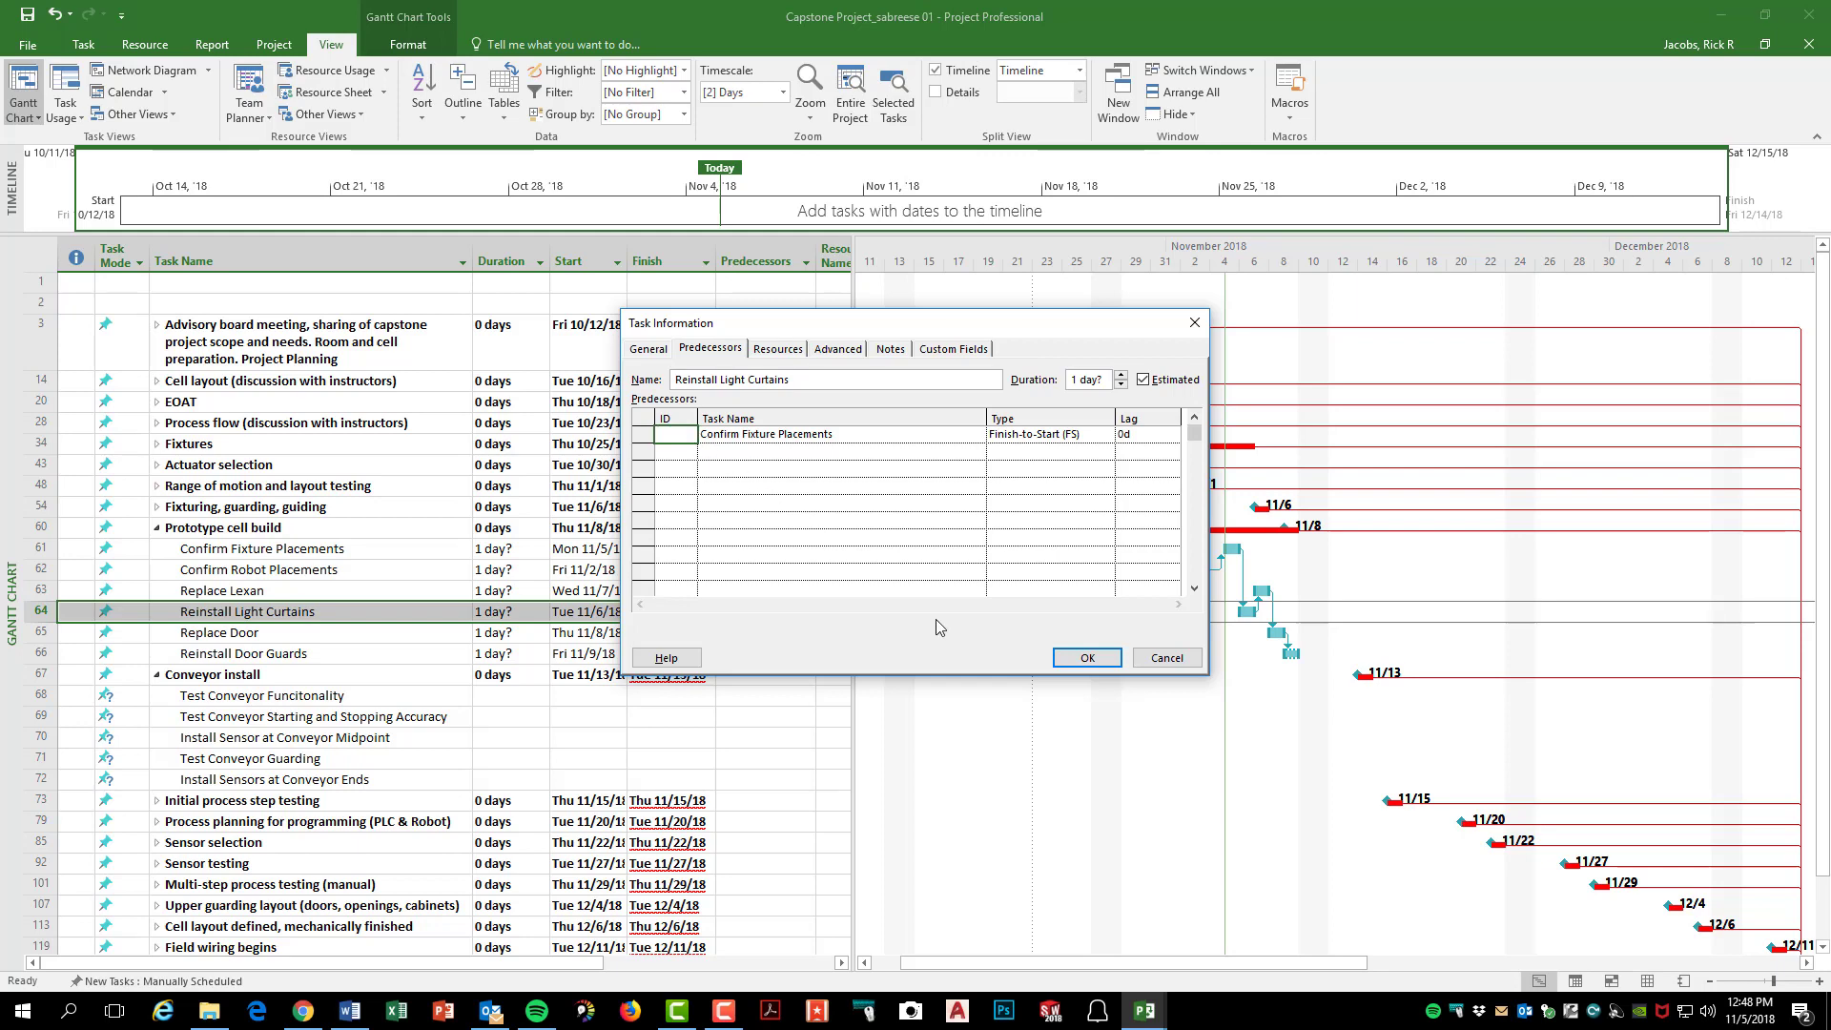
click(1087, 658)
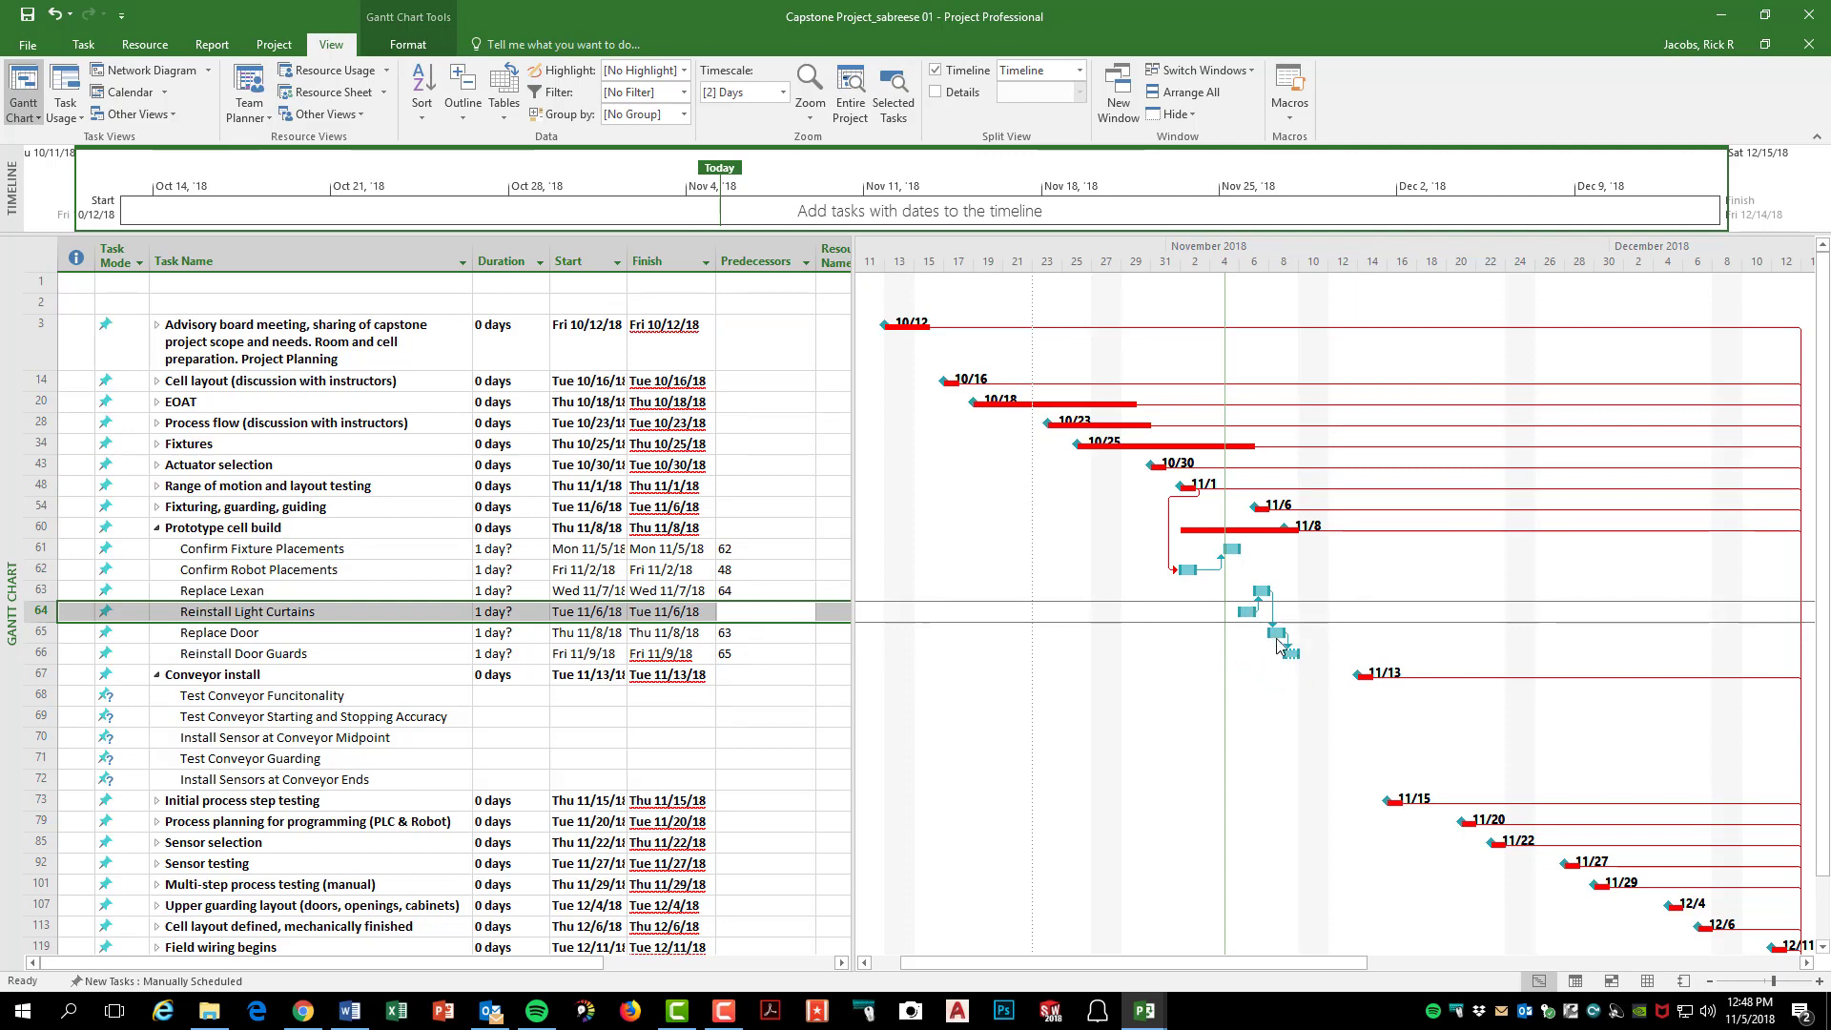
click(764, 613)
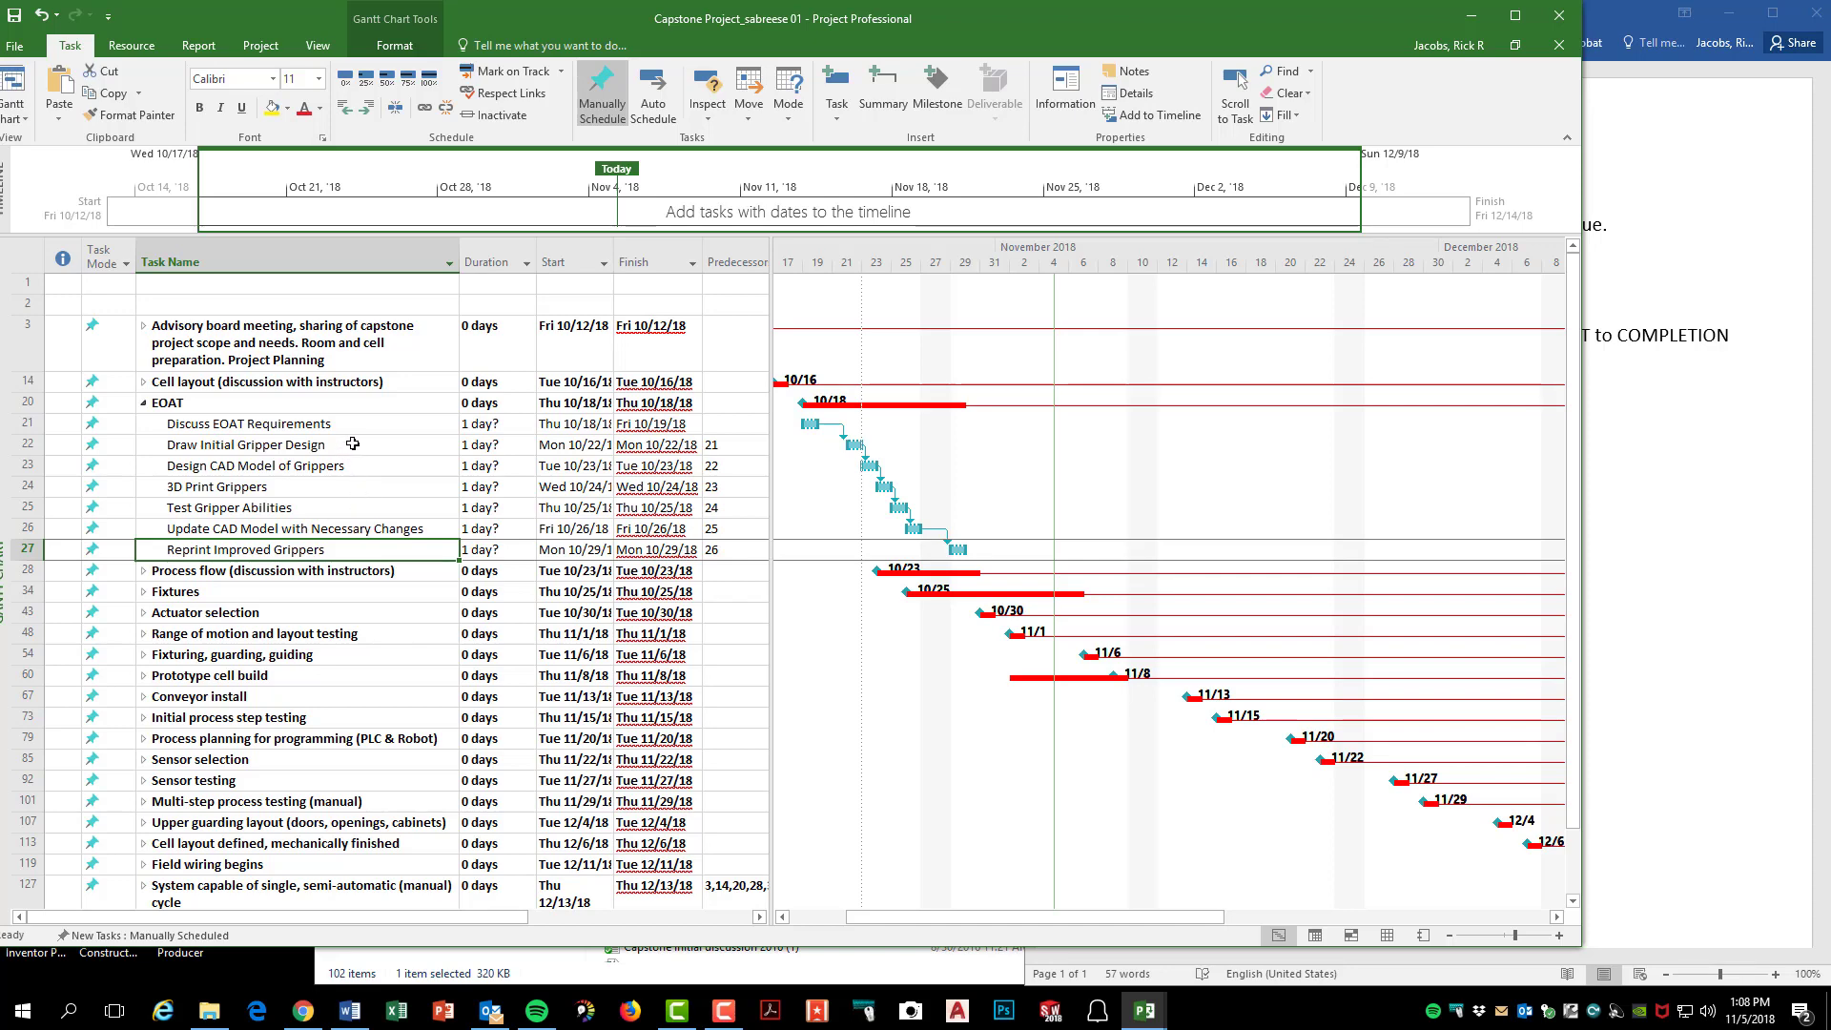
- Collapse the "EOAT" summary task and set the outline display to Level 2 for the whole project
click(144, 403)
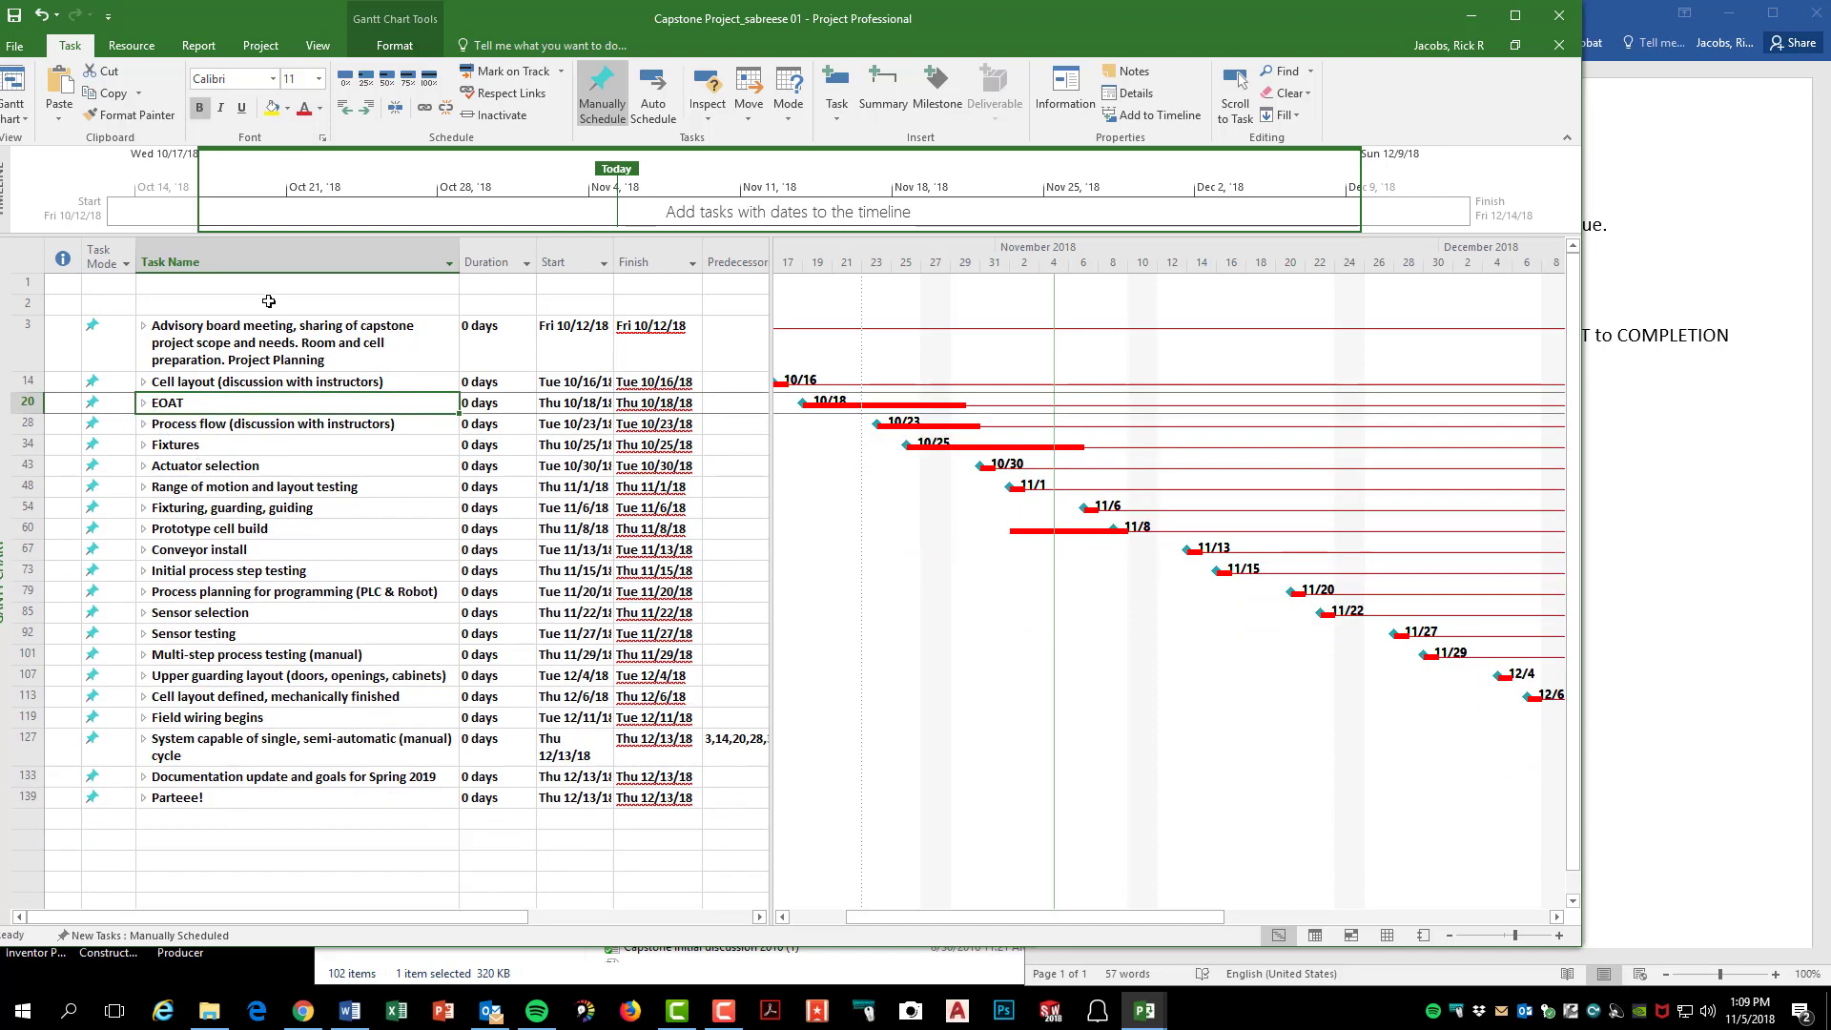
click(319, 46)
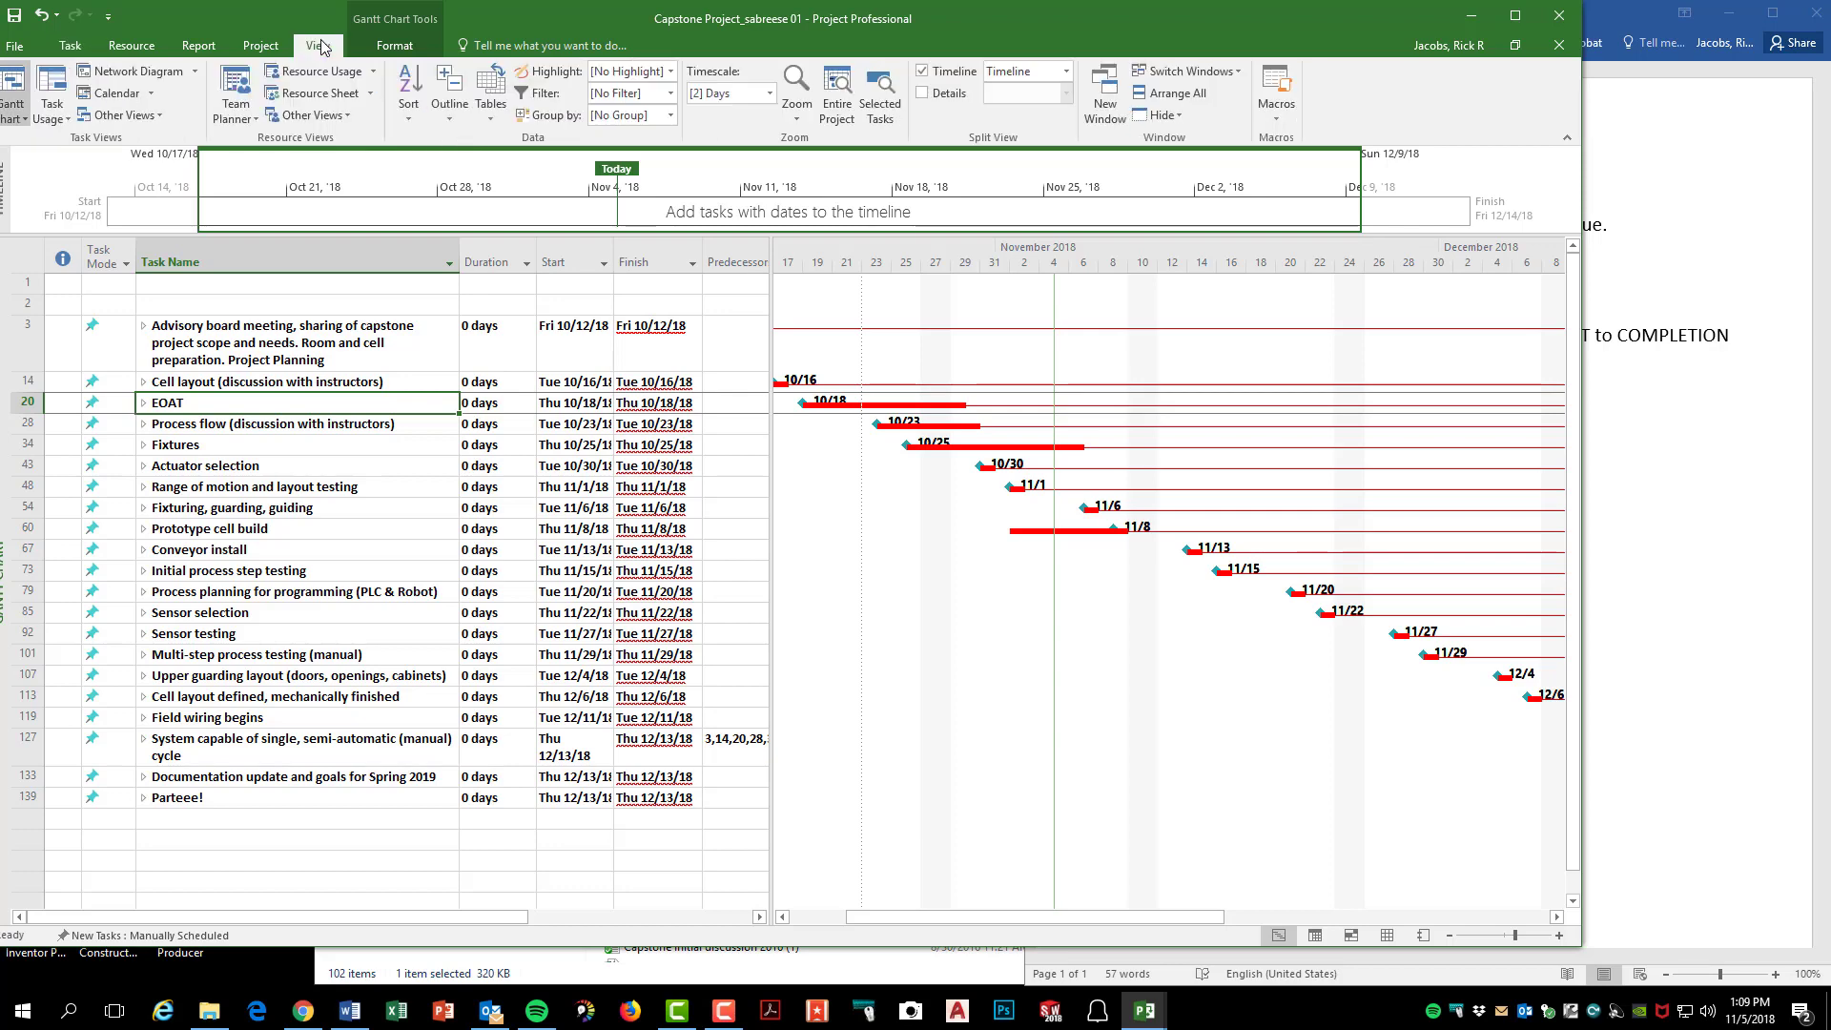
click(450, 101)
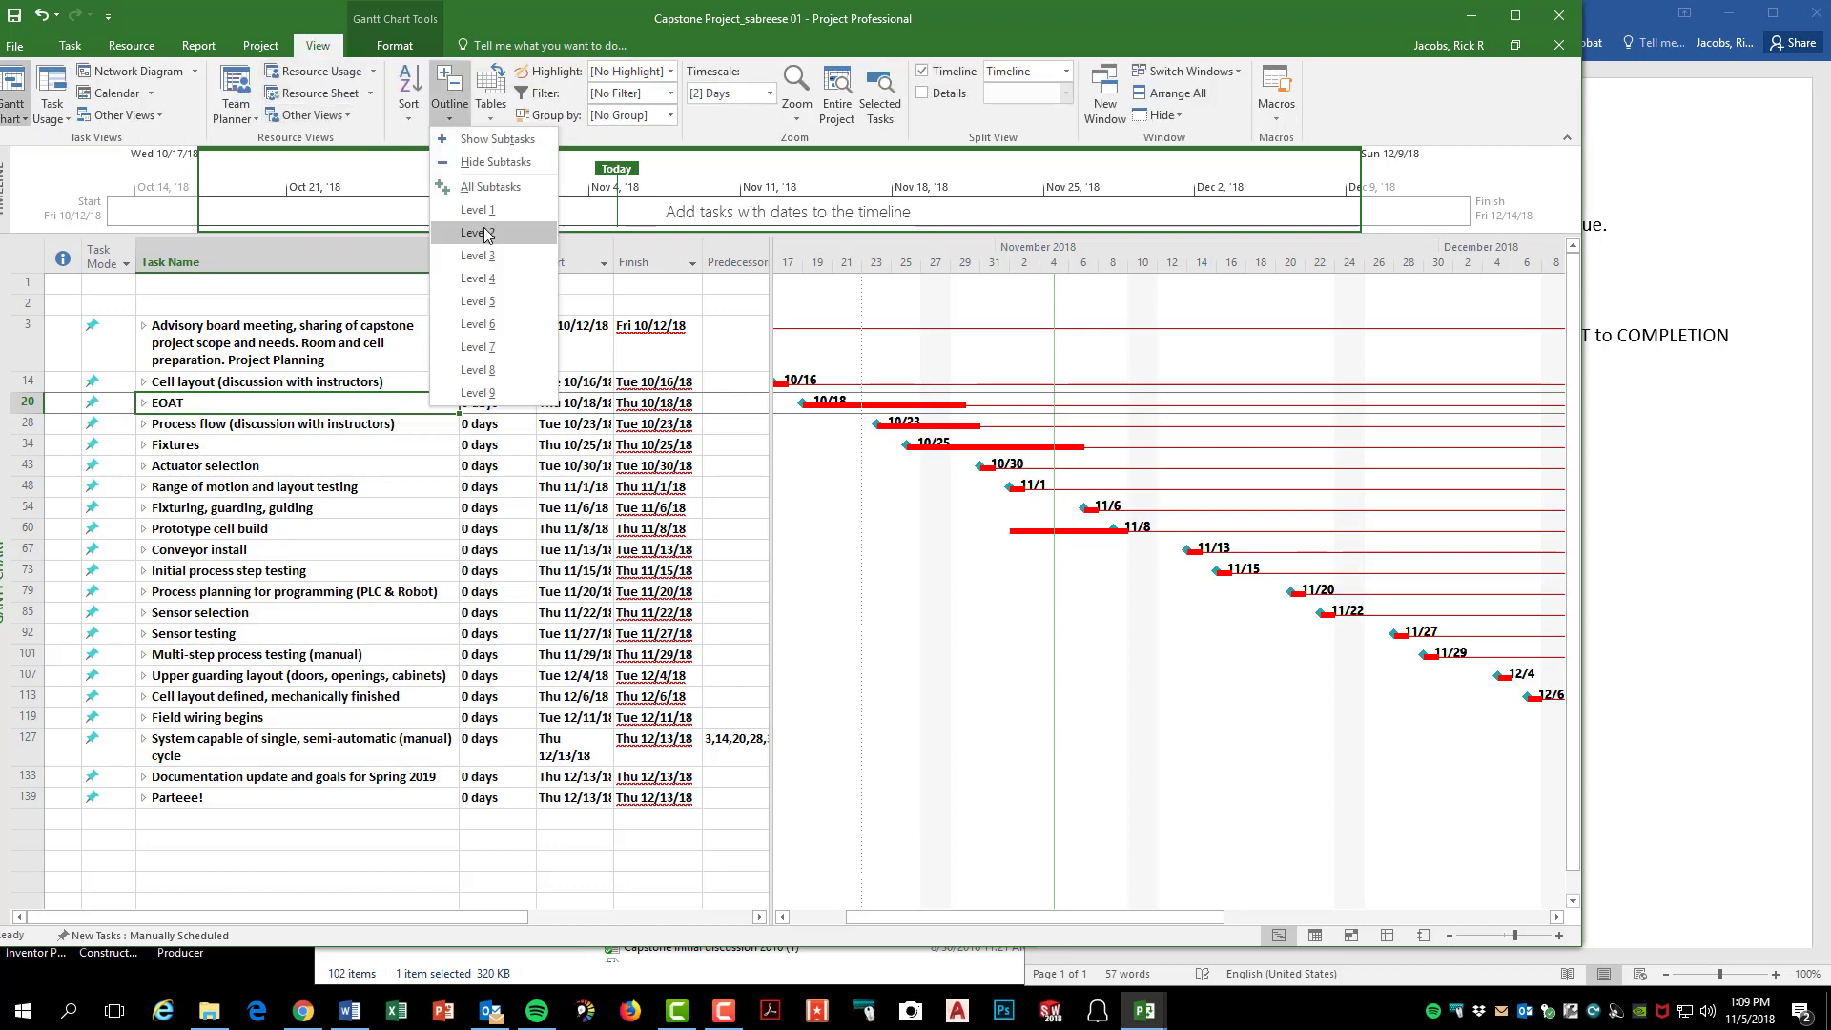
click(487, 234)
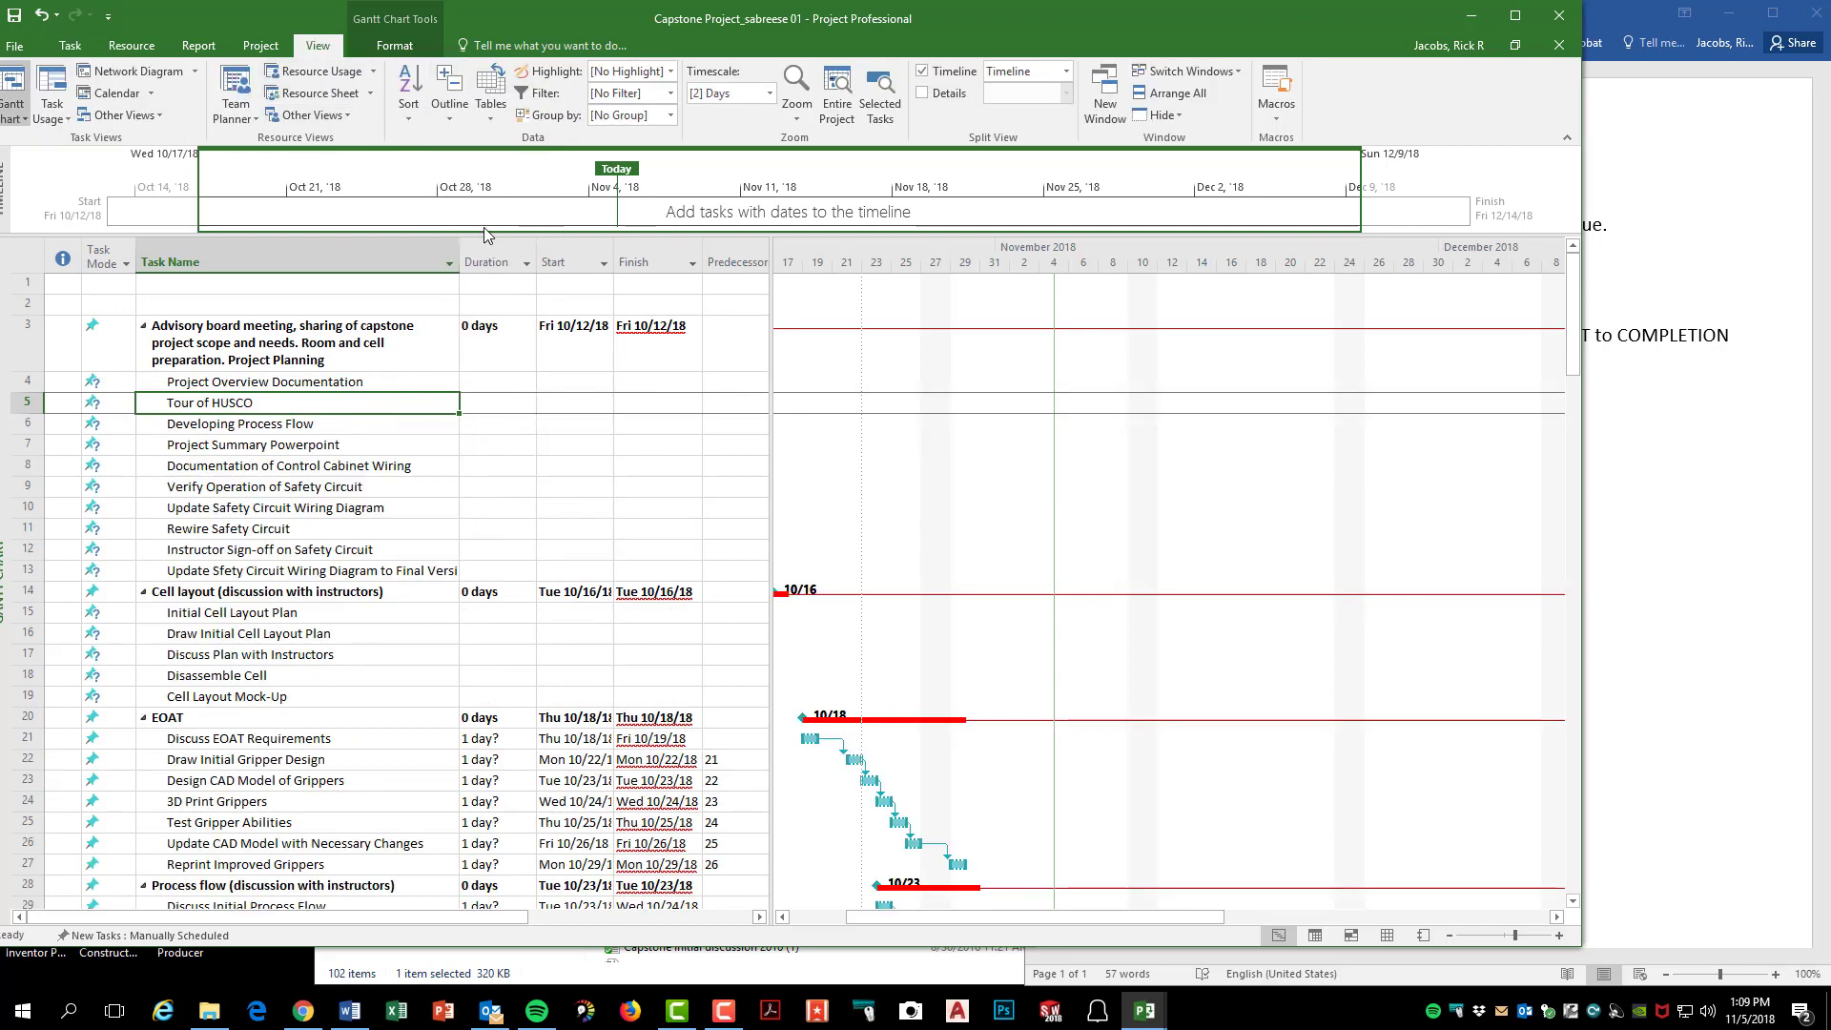
scroll(496, 494, down, 14)
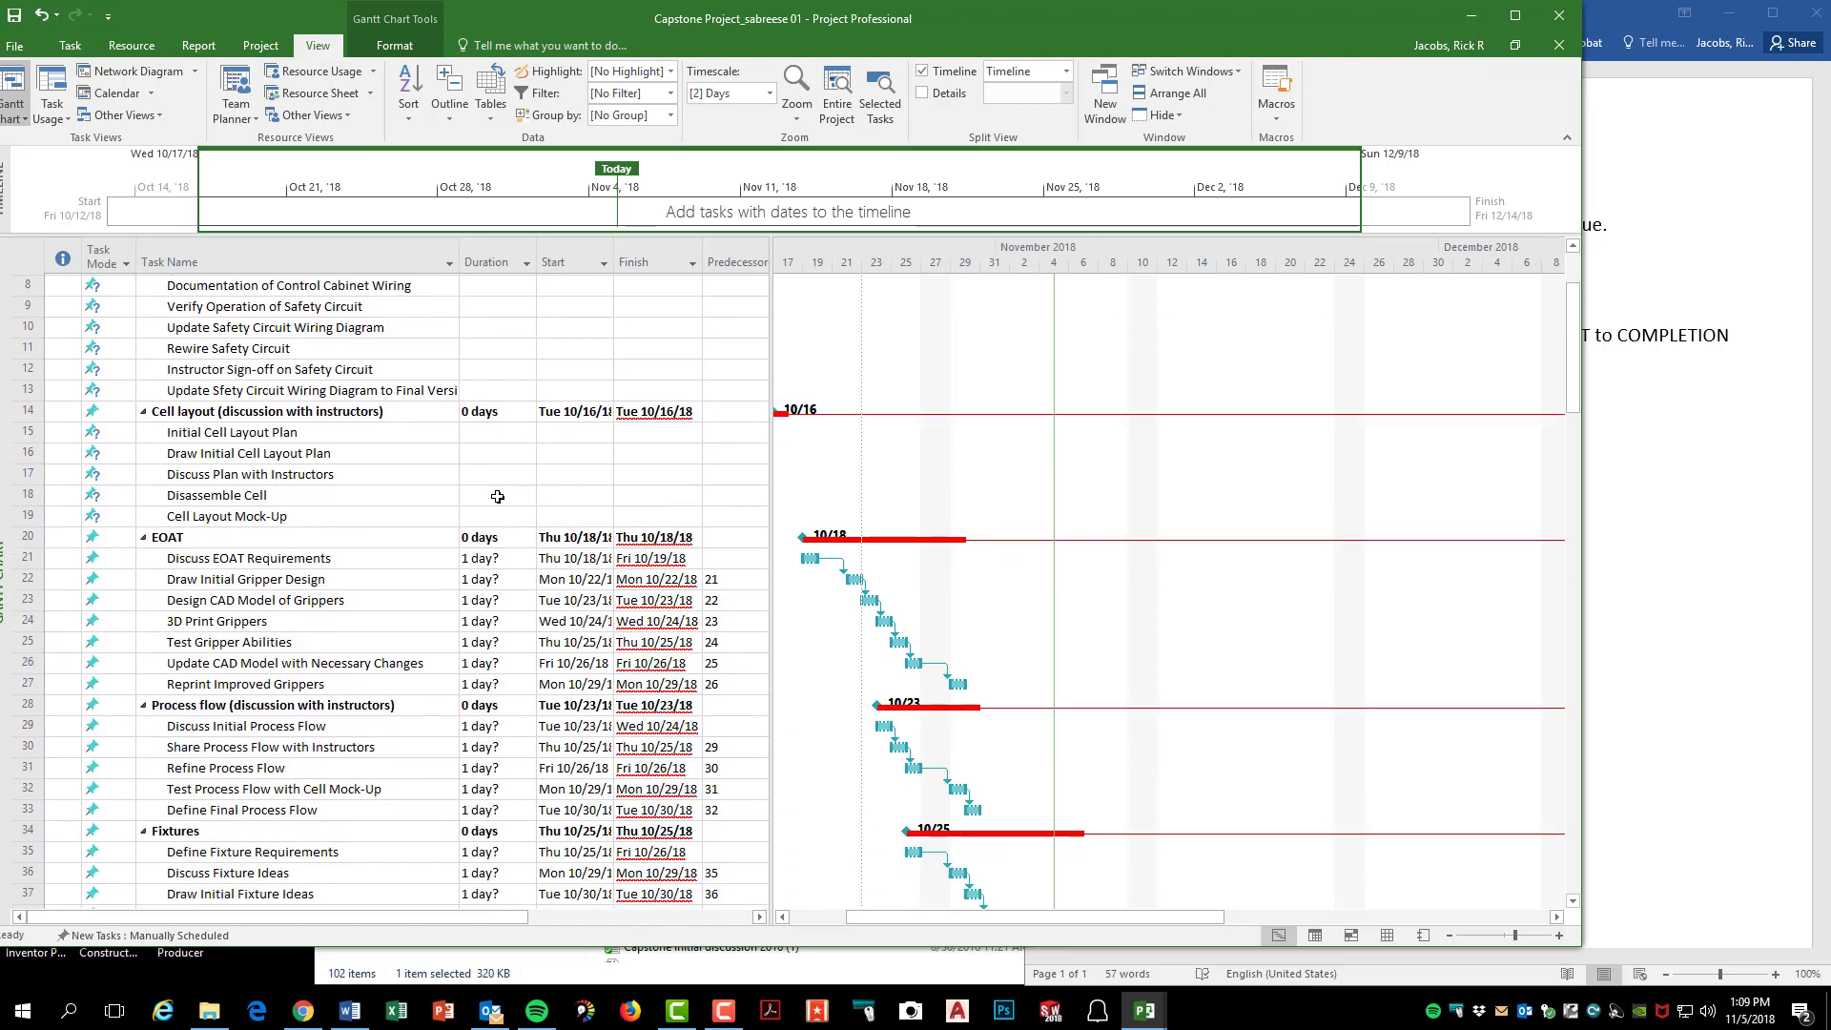
- Review the second-level tasks of the whole project and set the outline display to Level 1
scroll(498, 500, down, 20)
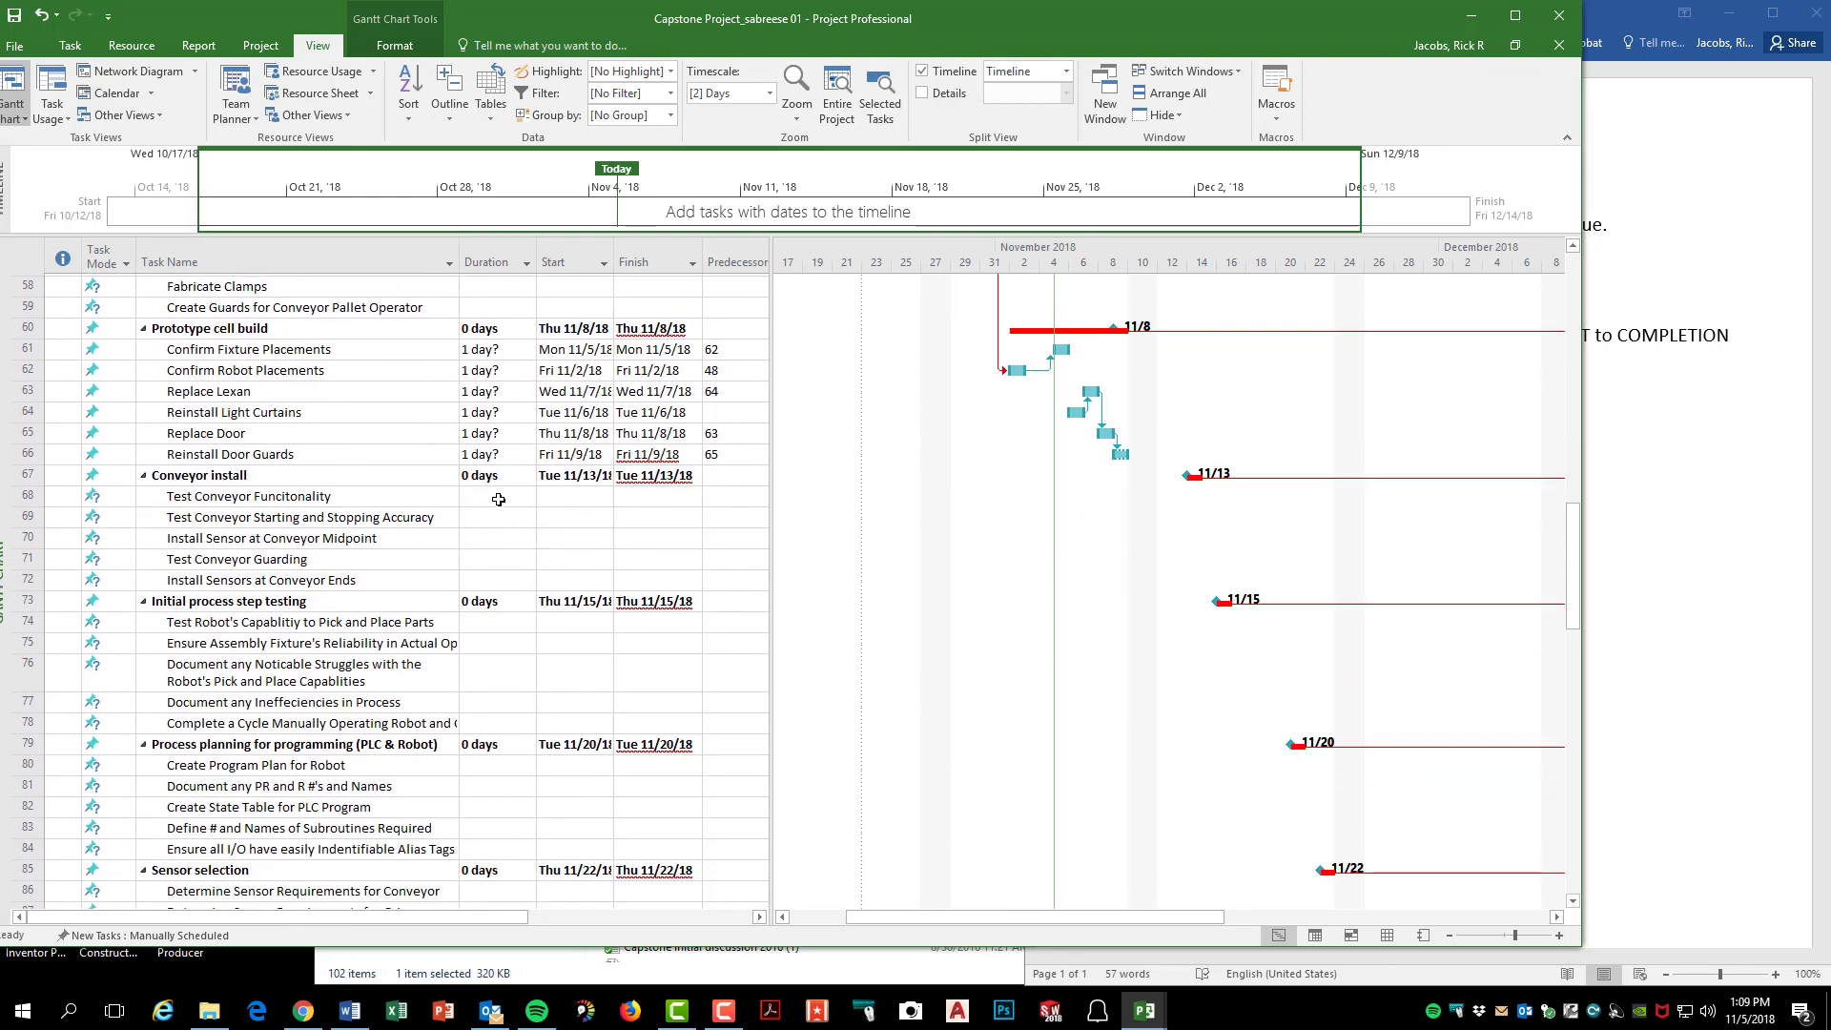
scroll(498, 500, down, 7)
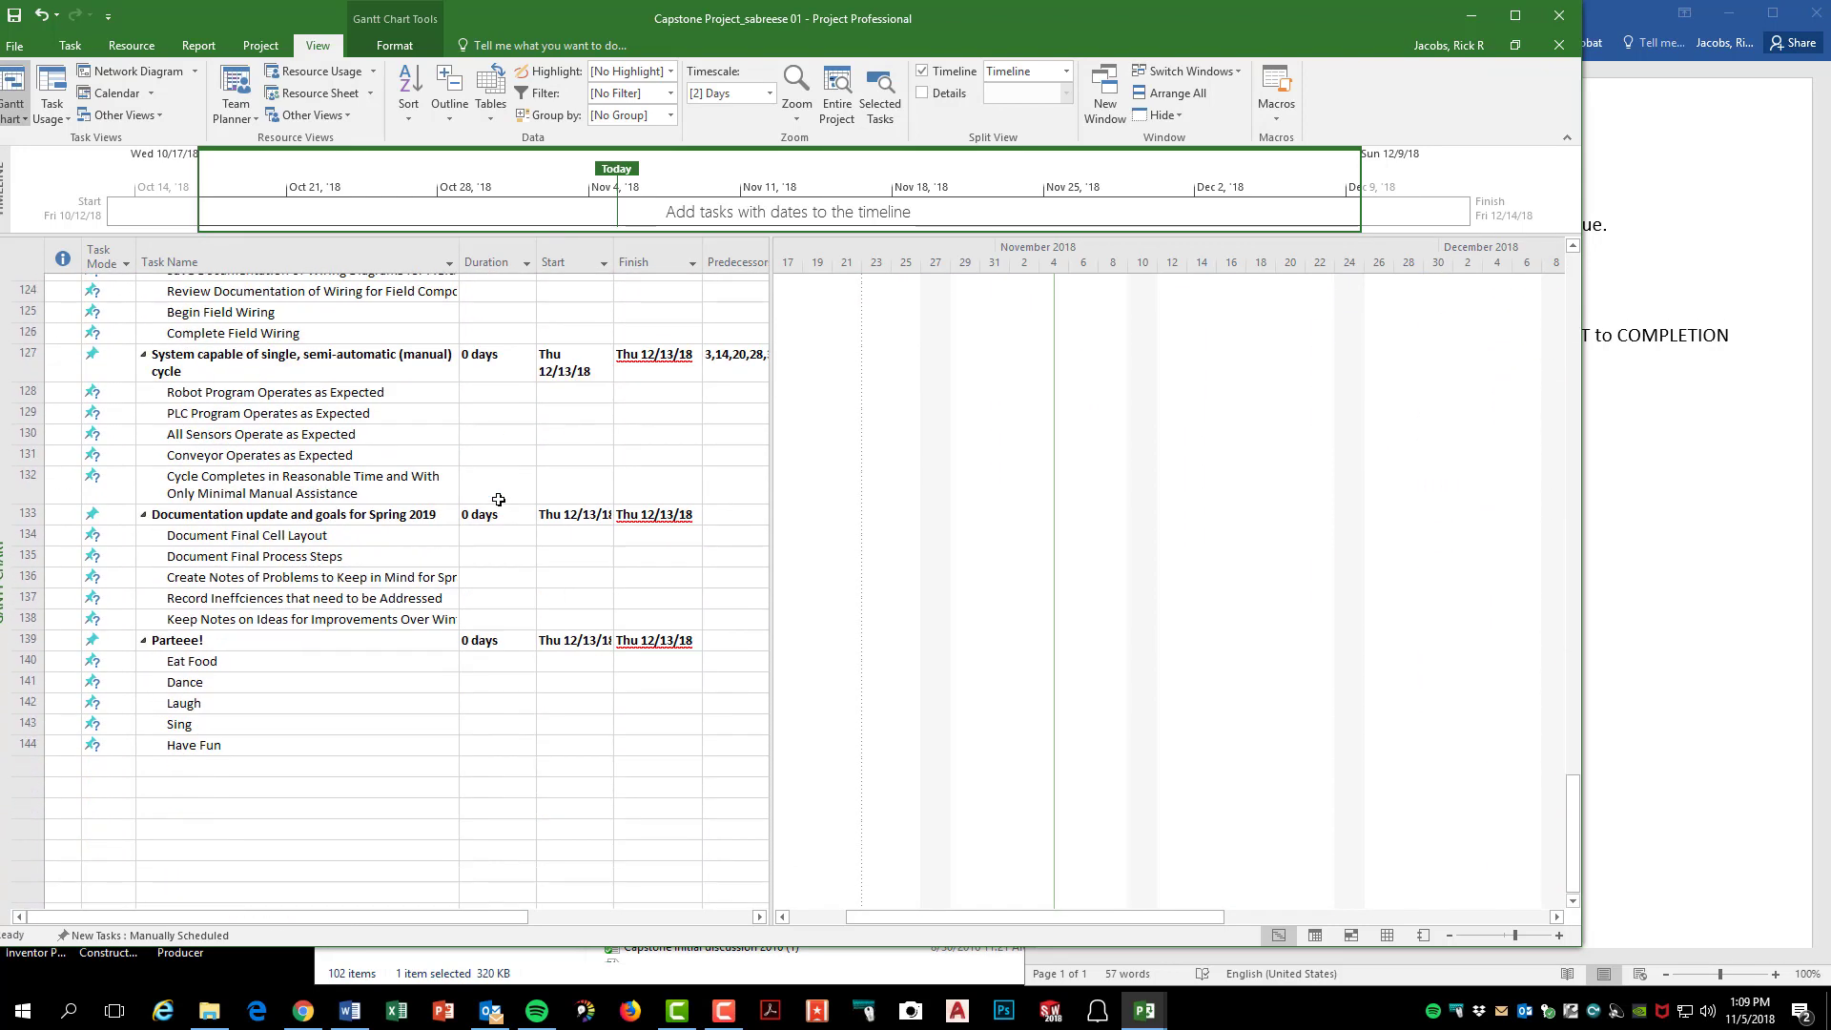
scroll(499, 497, up, 20)
scroll(500, 494, up, 17)
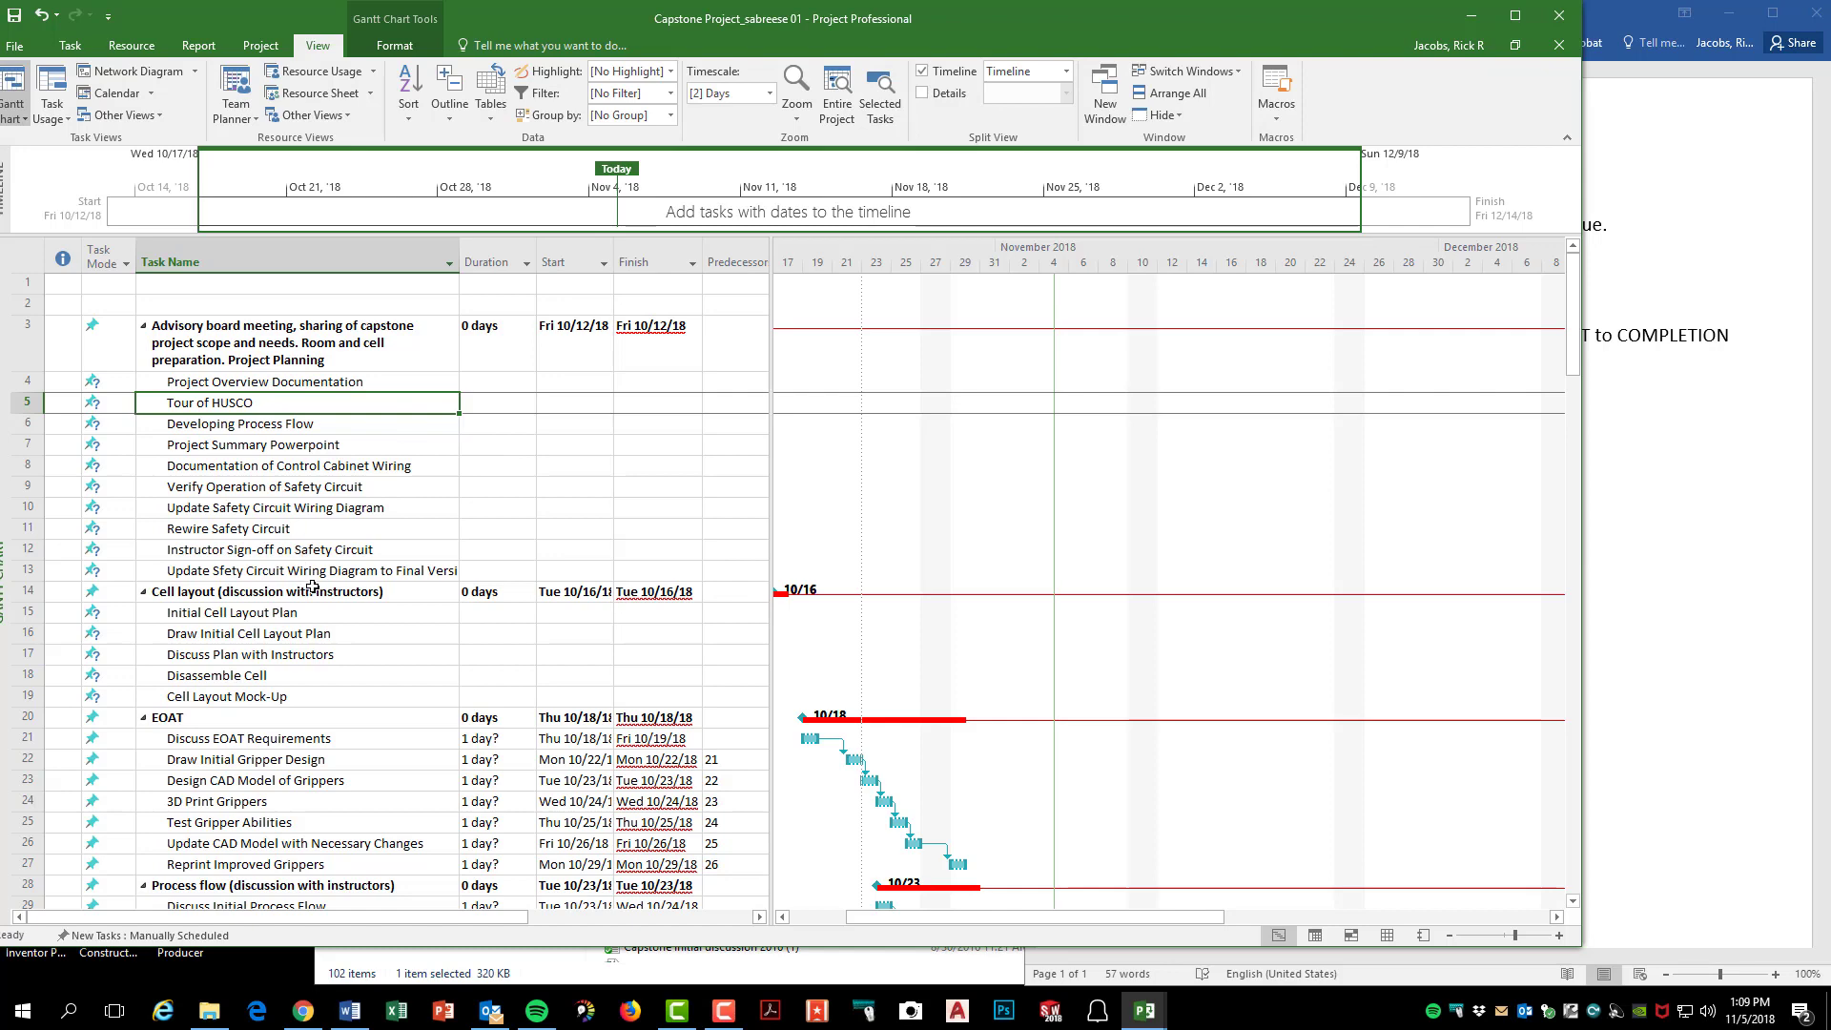
scroll(311, 586, down, 2)
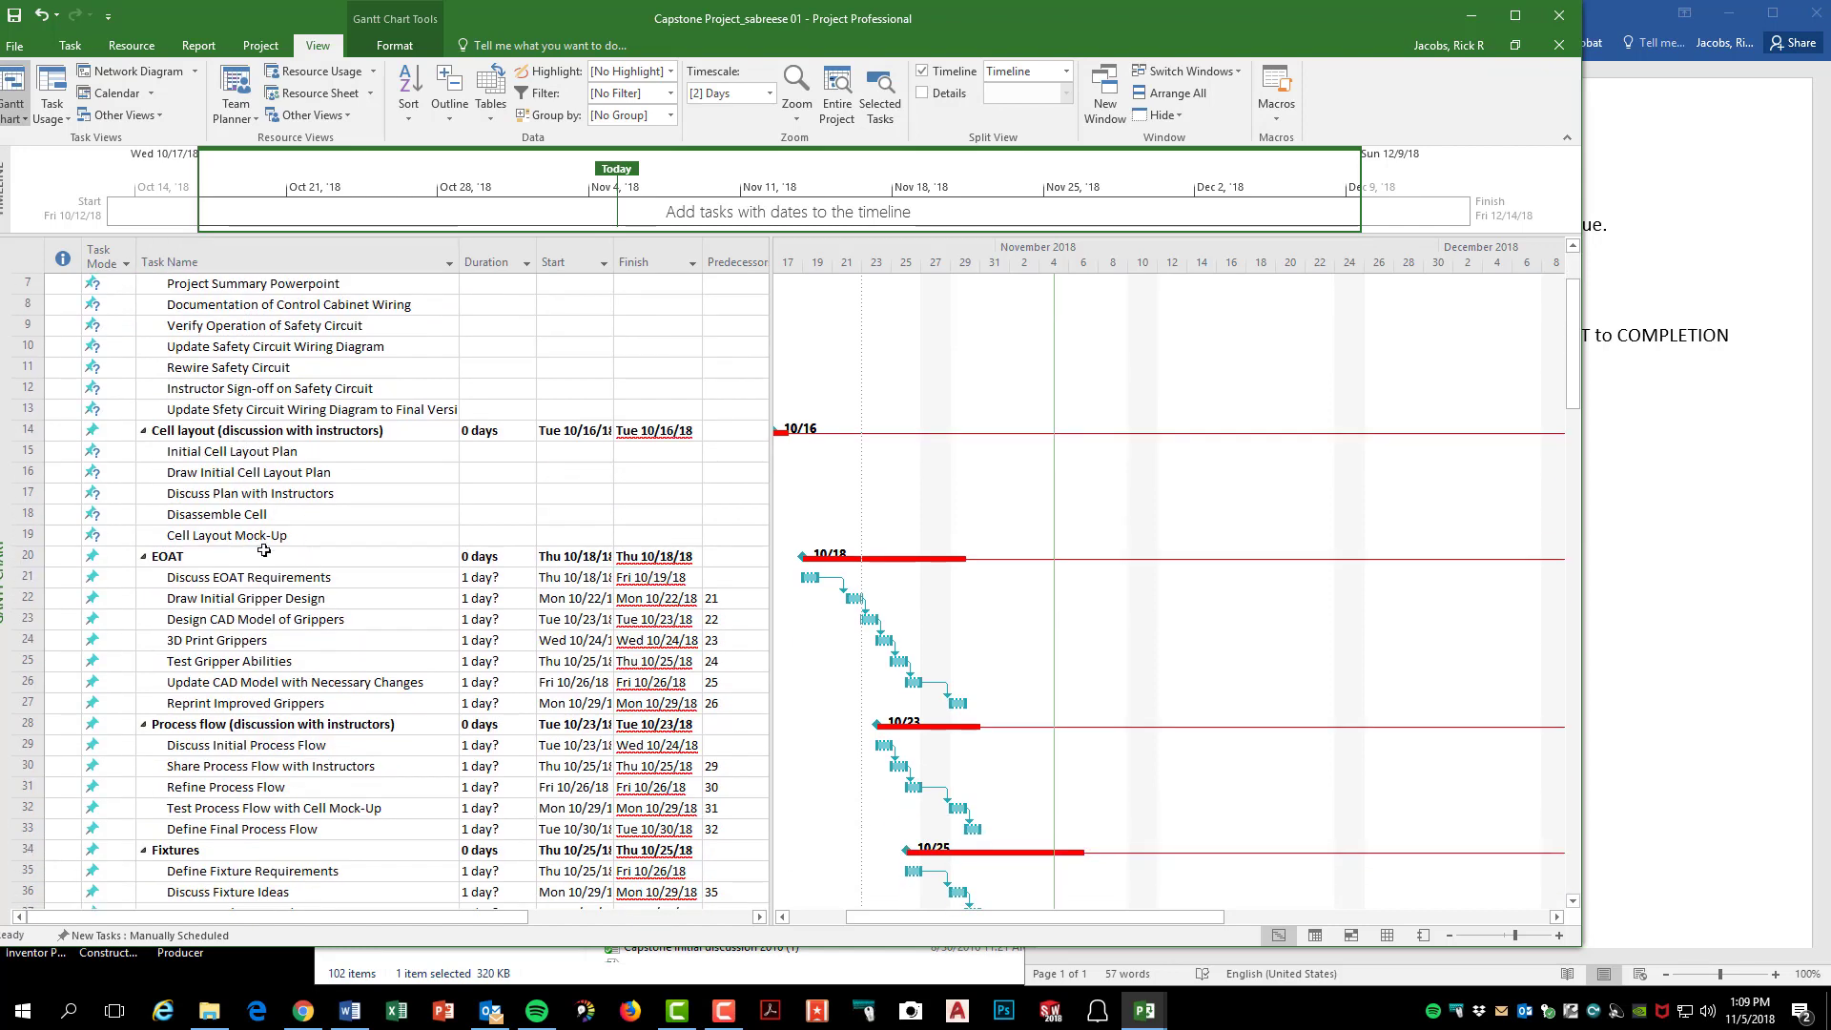
click(470, 101)
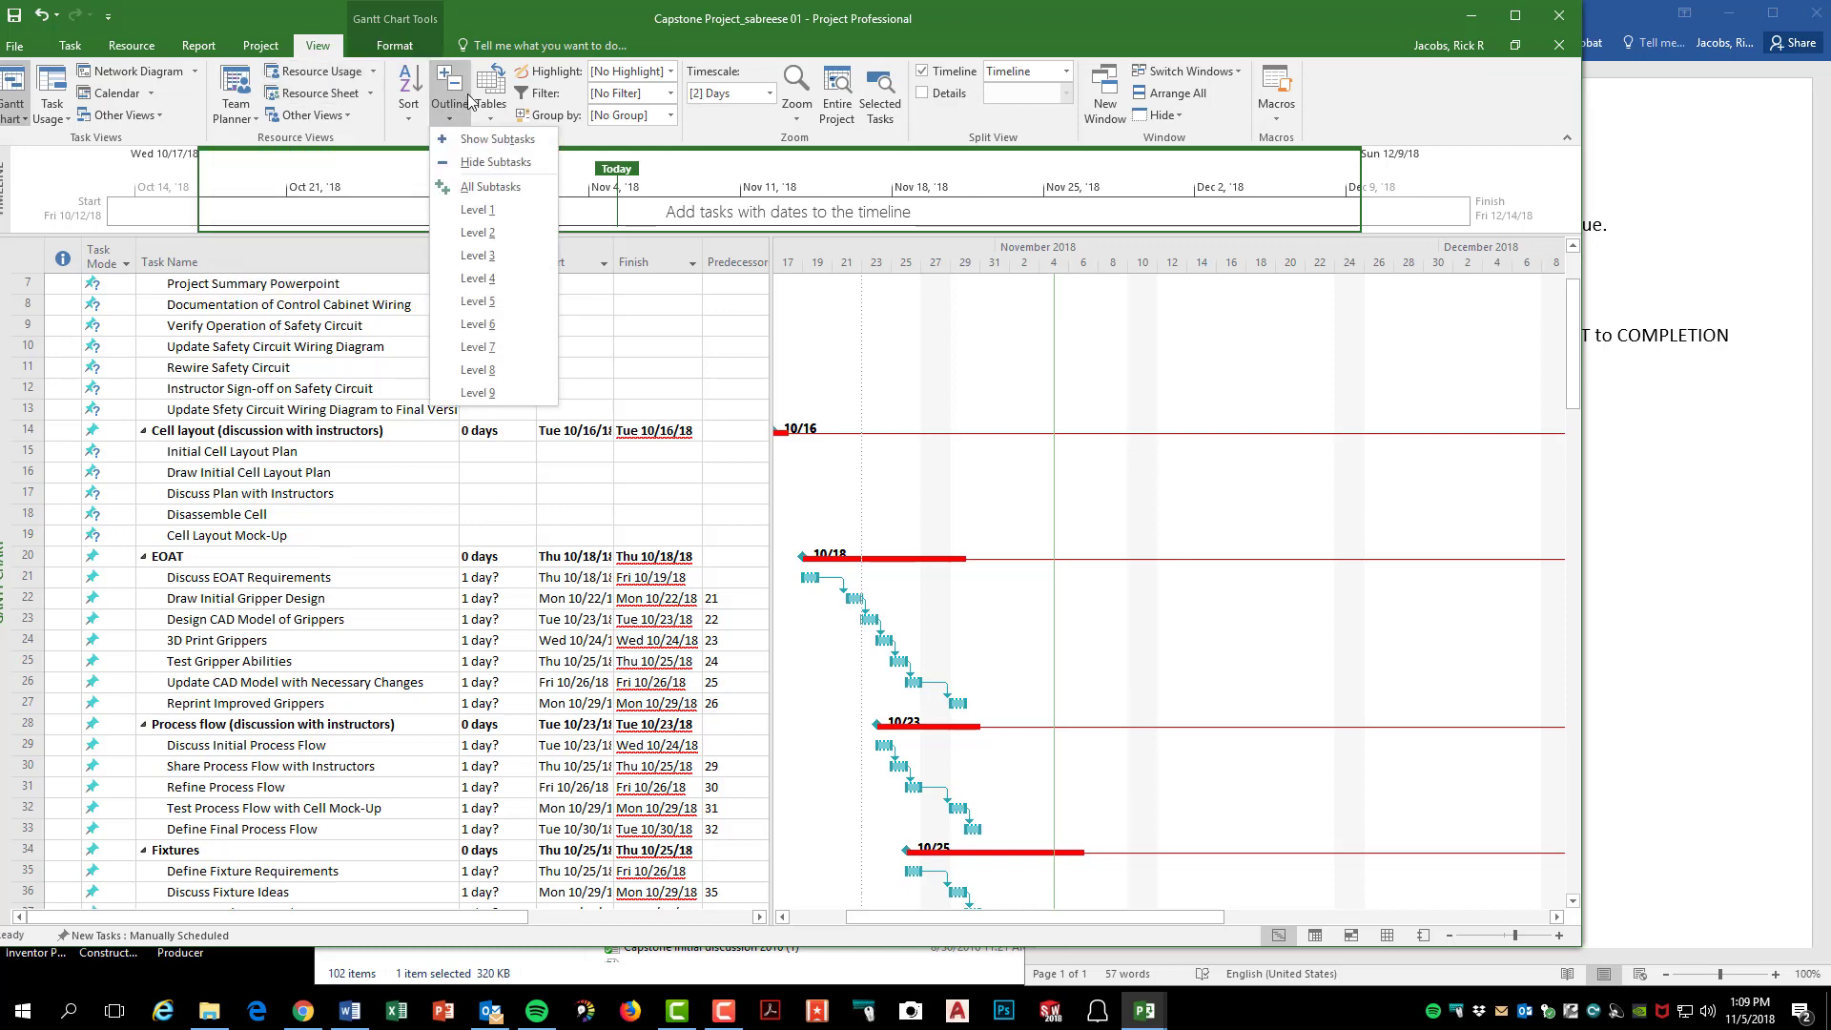
click(507, 212)
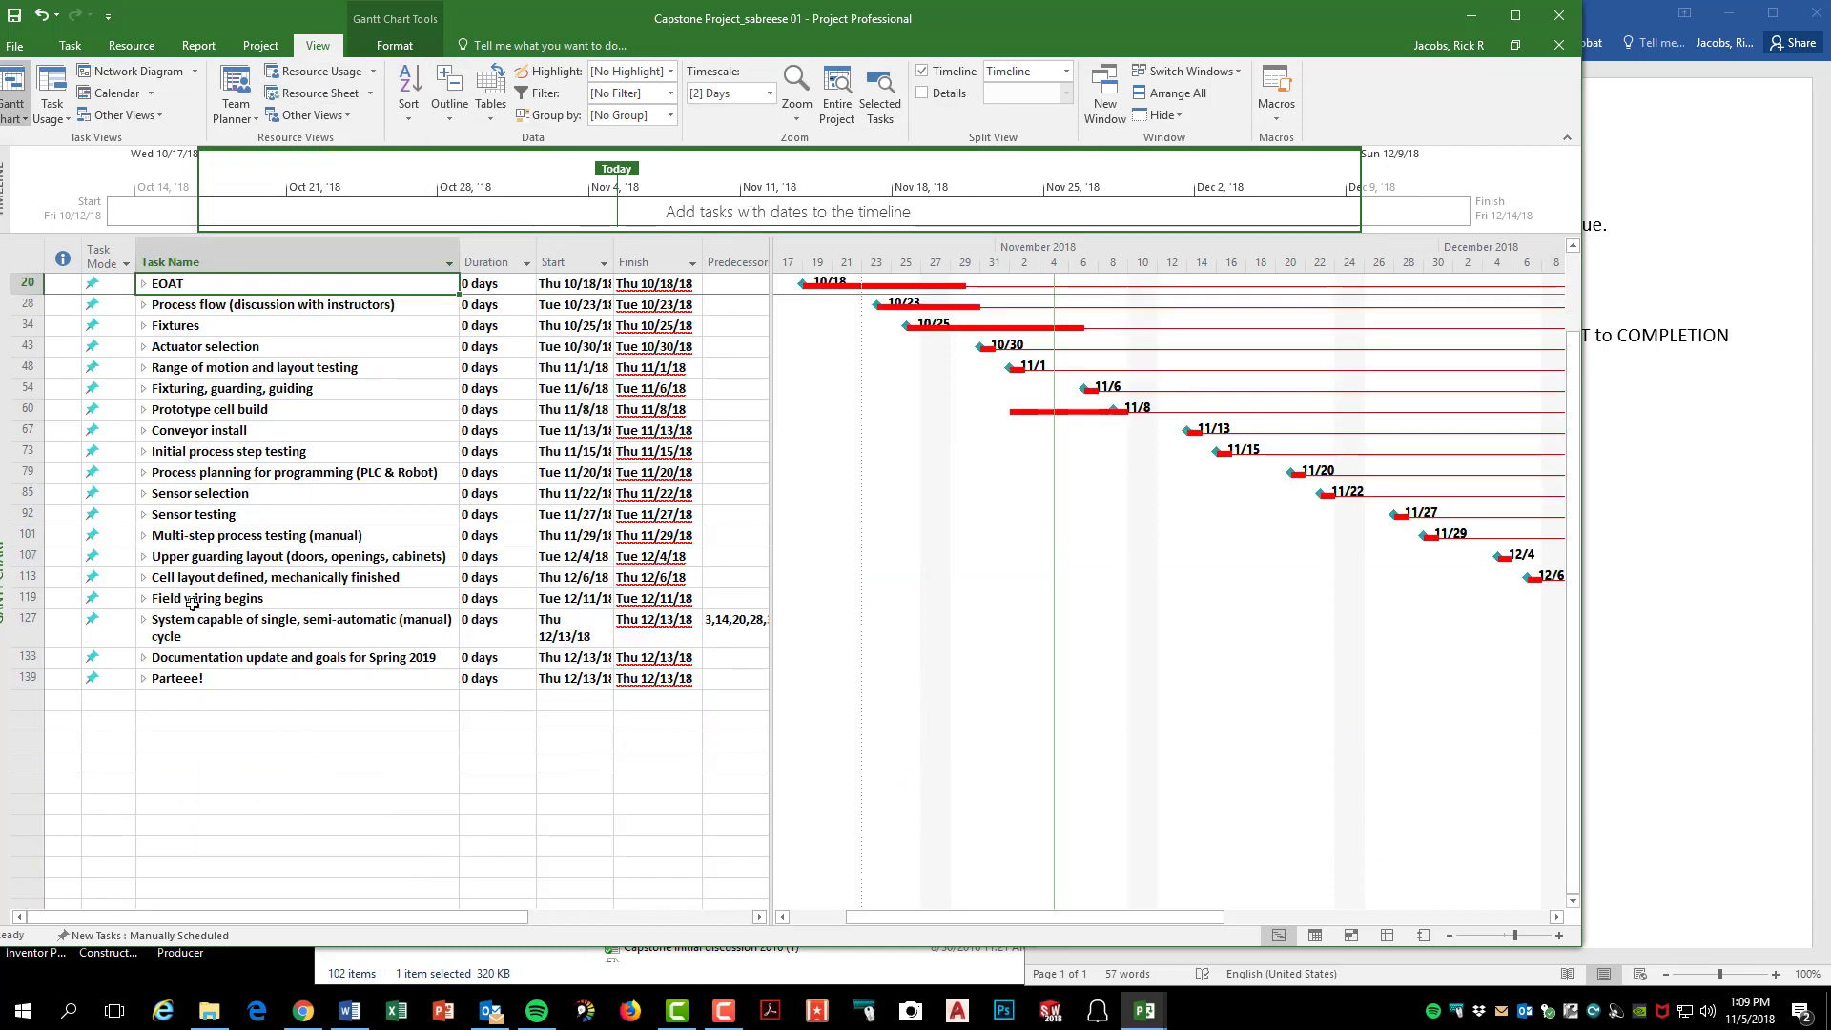
- Examine the "Conveyor install" subtasks, collapse them again, and select the "System capable of single, semi-automatic (manual) cycle" summary task
click(143, 431)
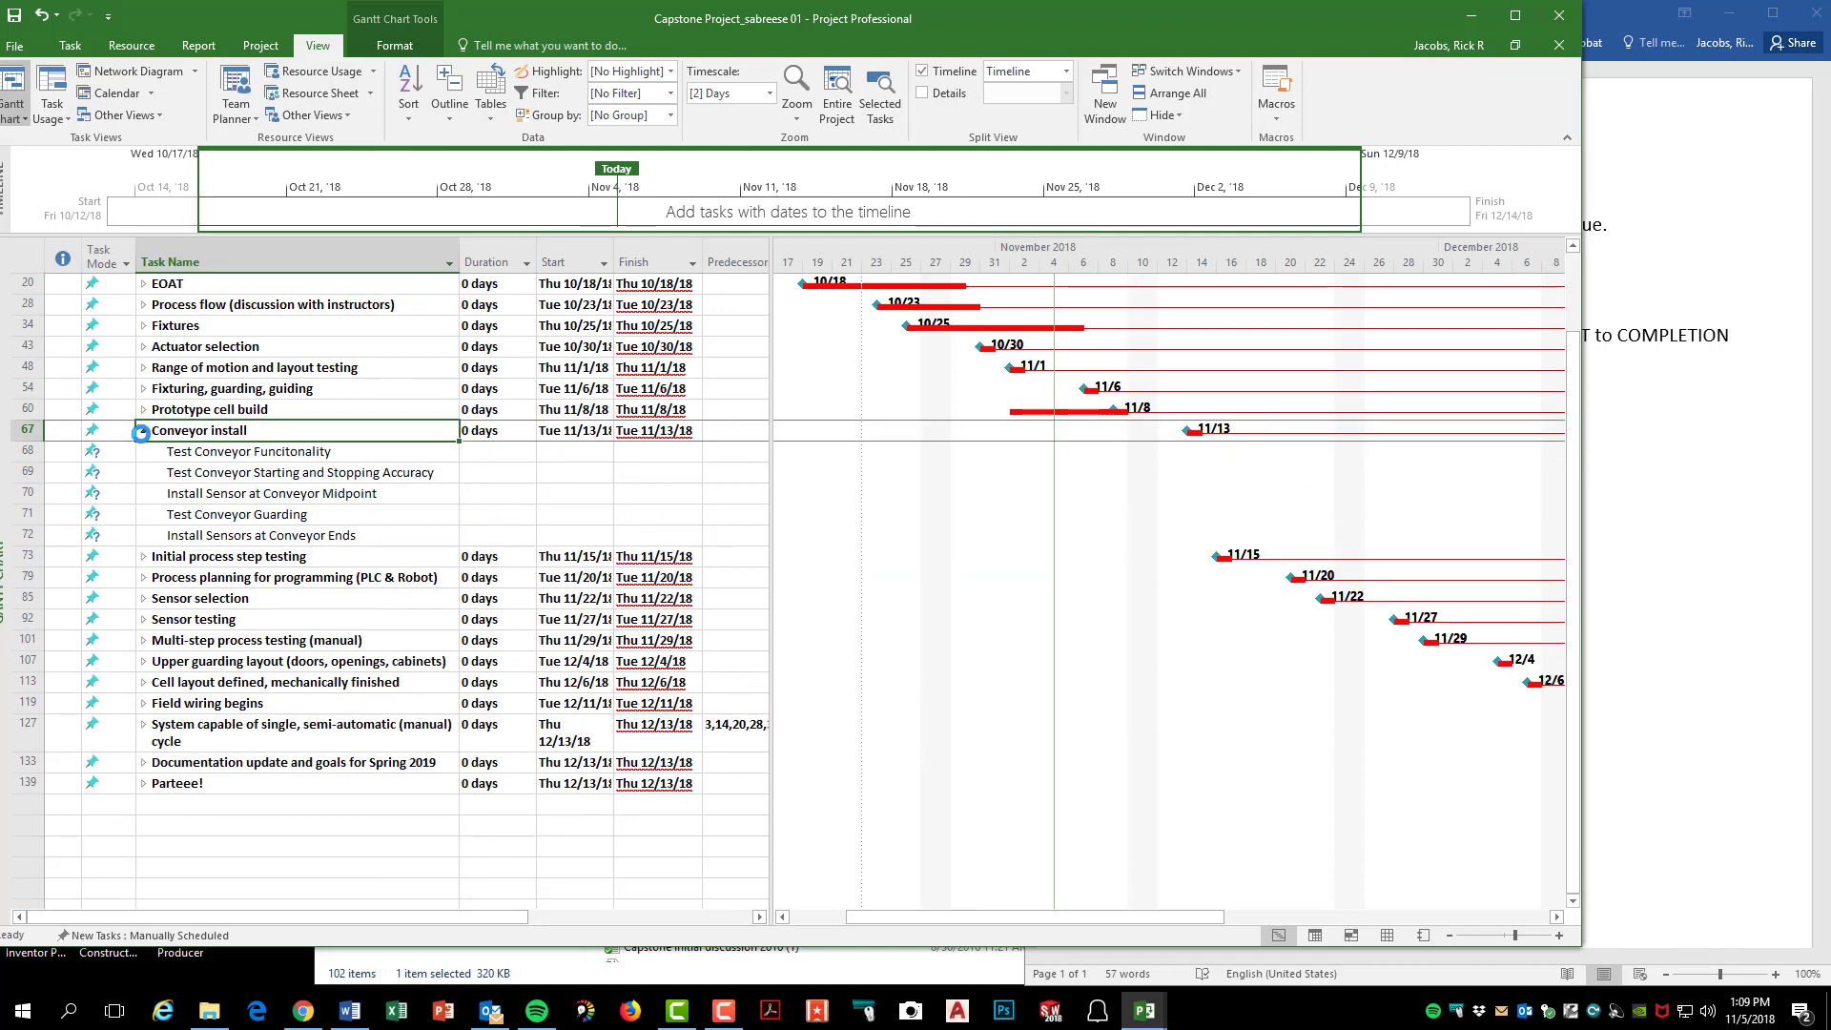
click(143, 432)
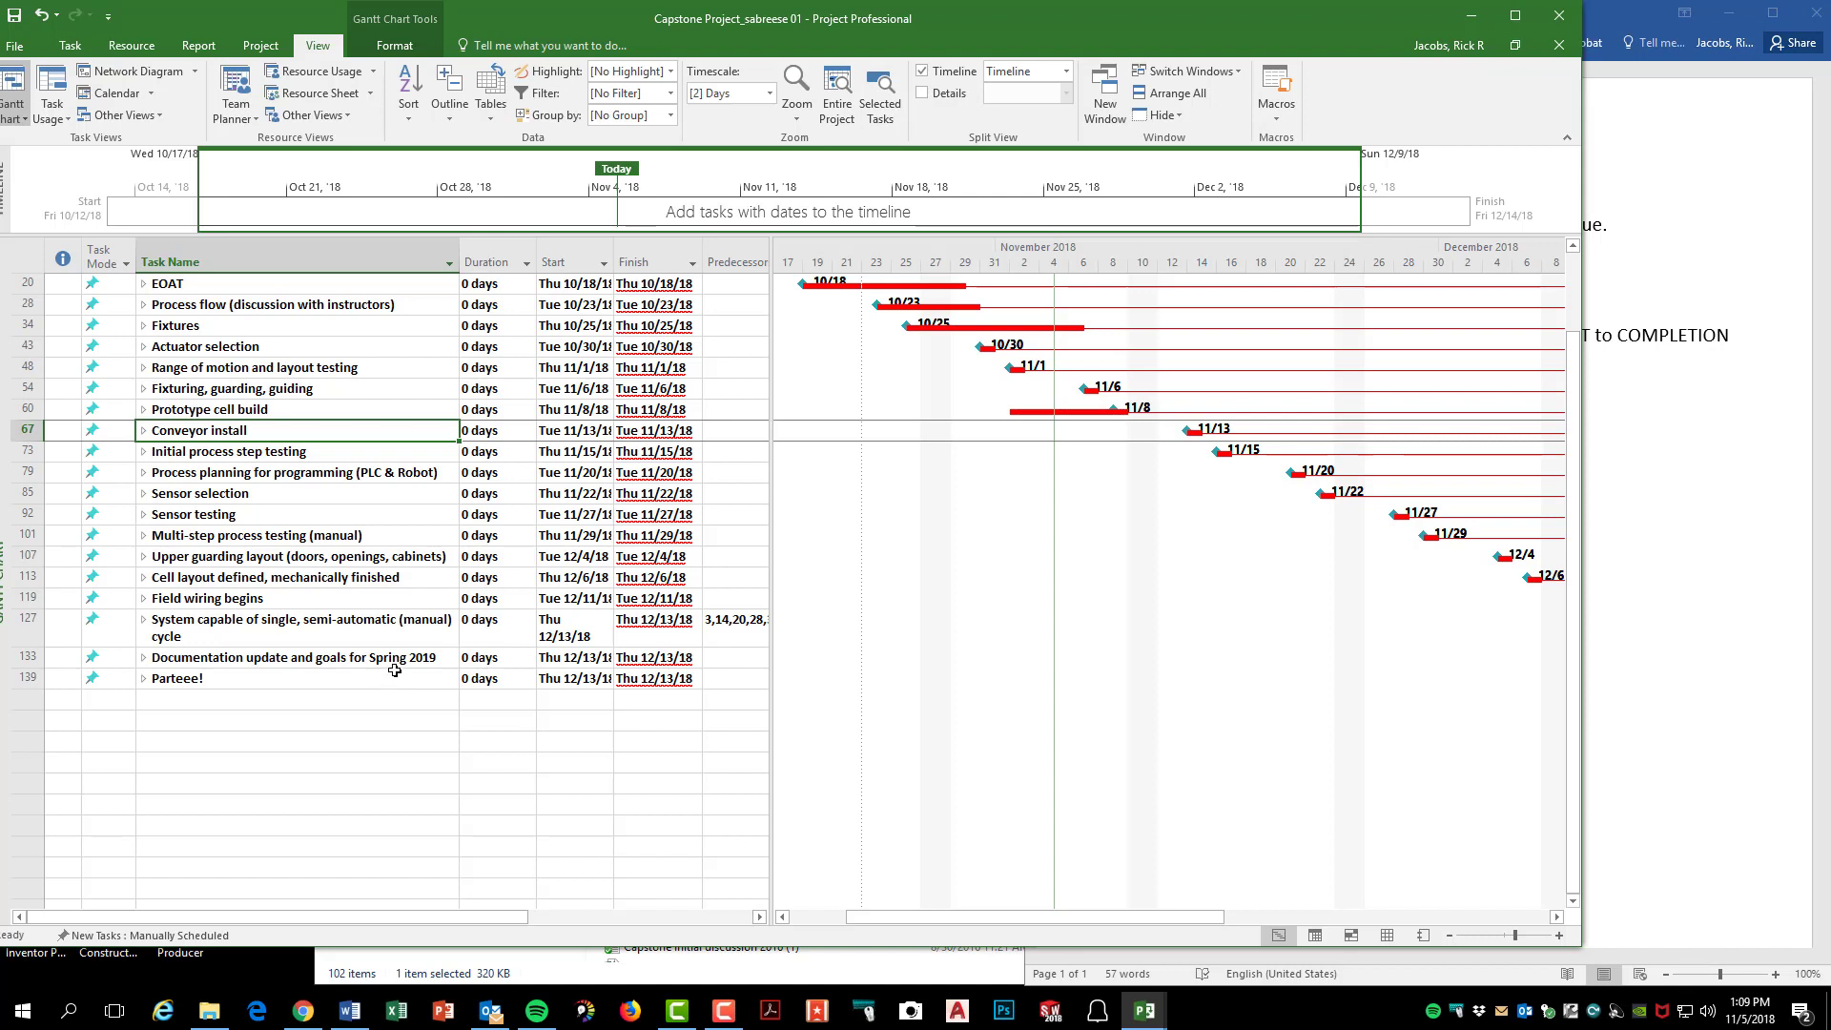
click(325, 658)
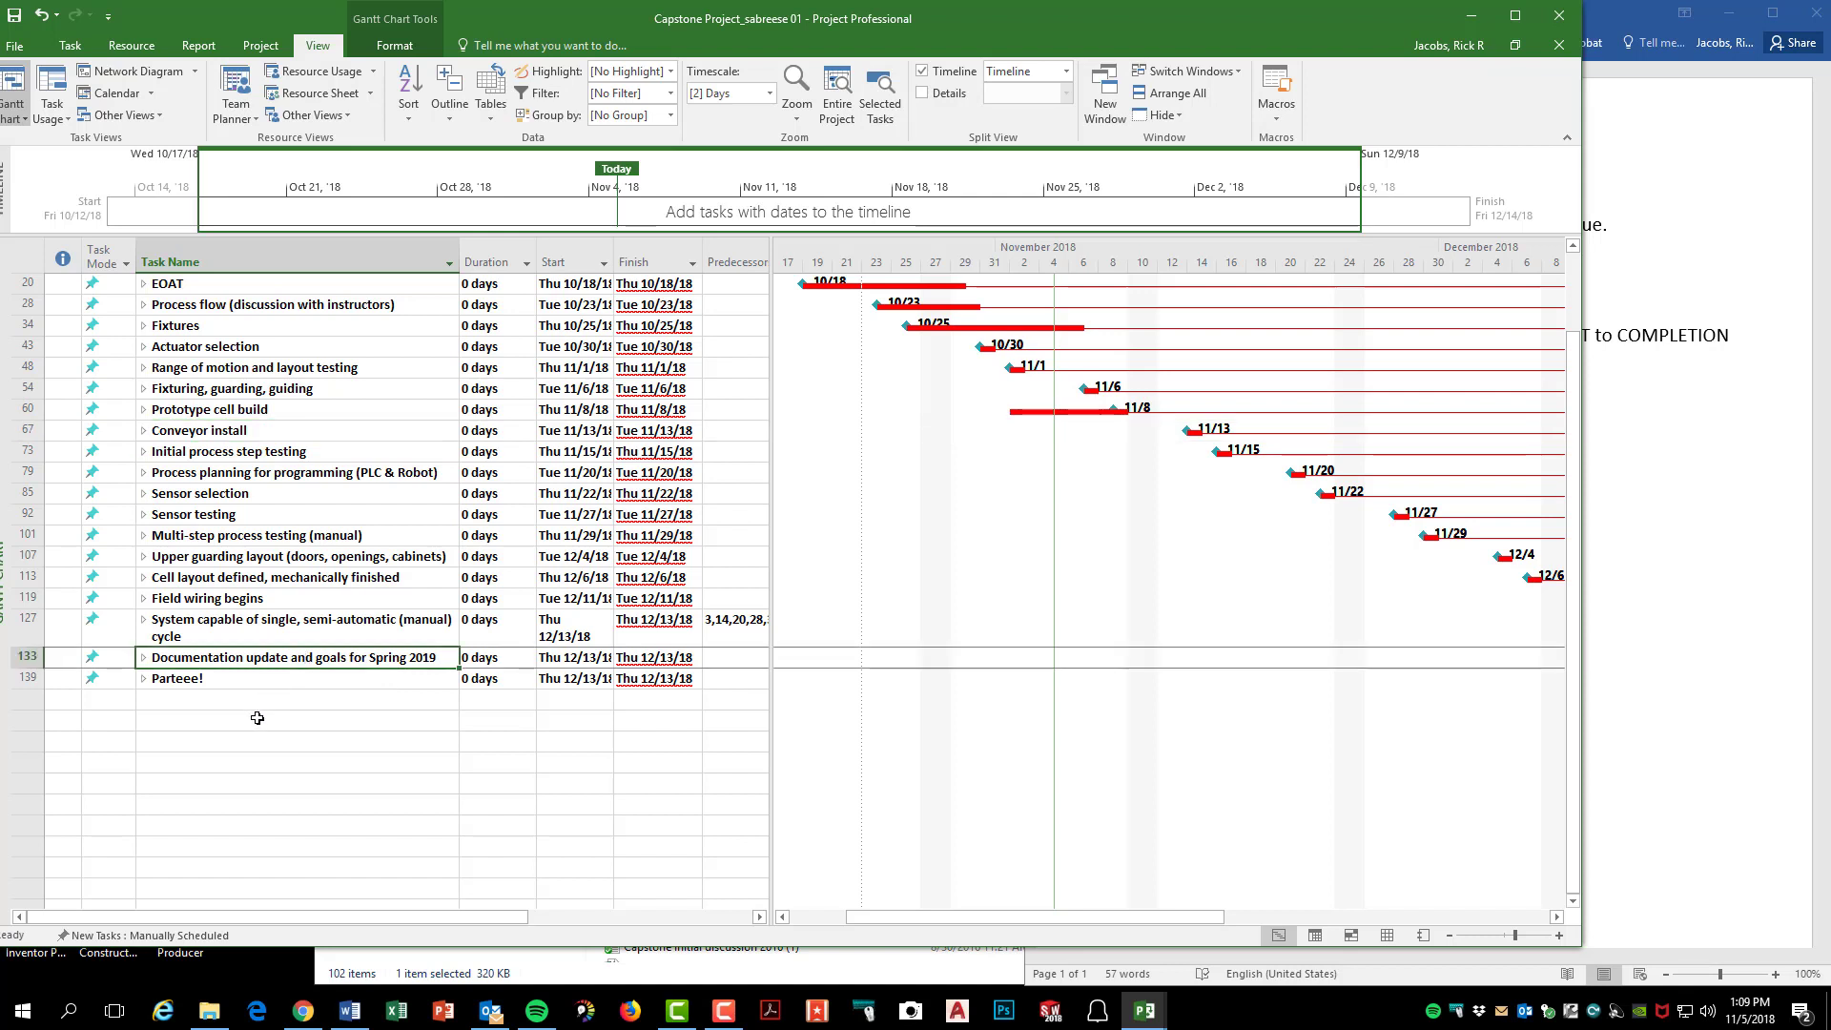
click(258, 632)
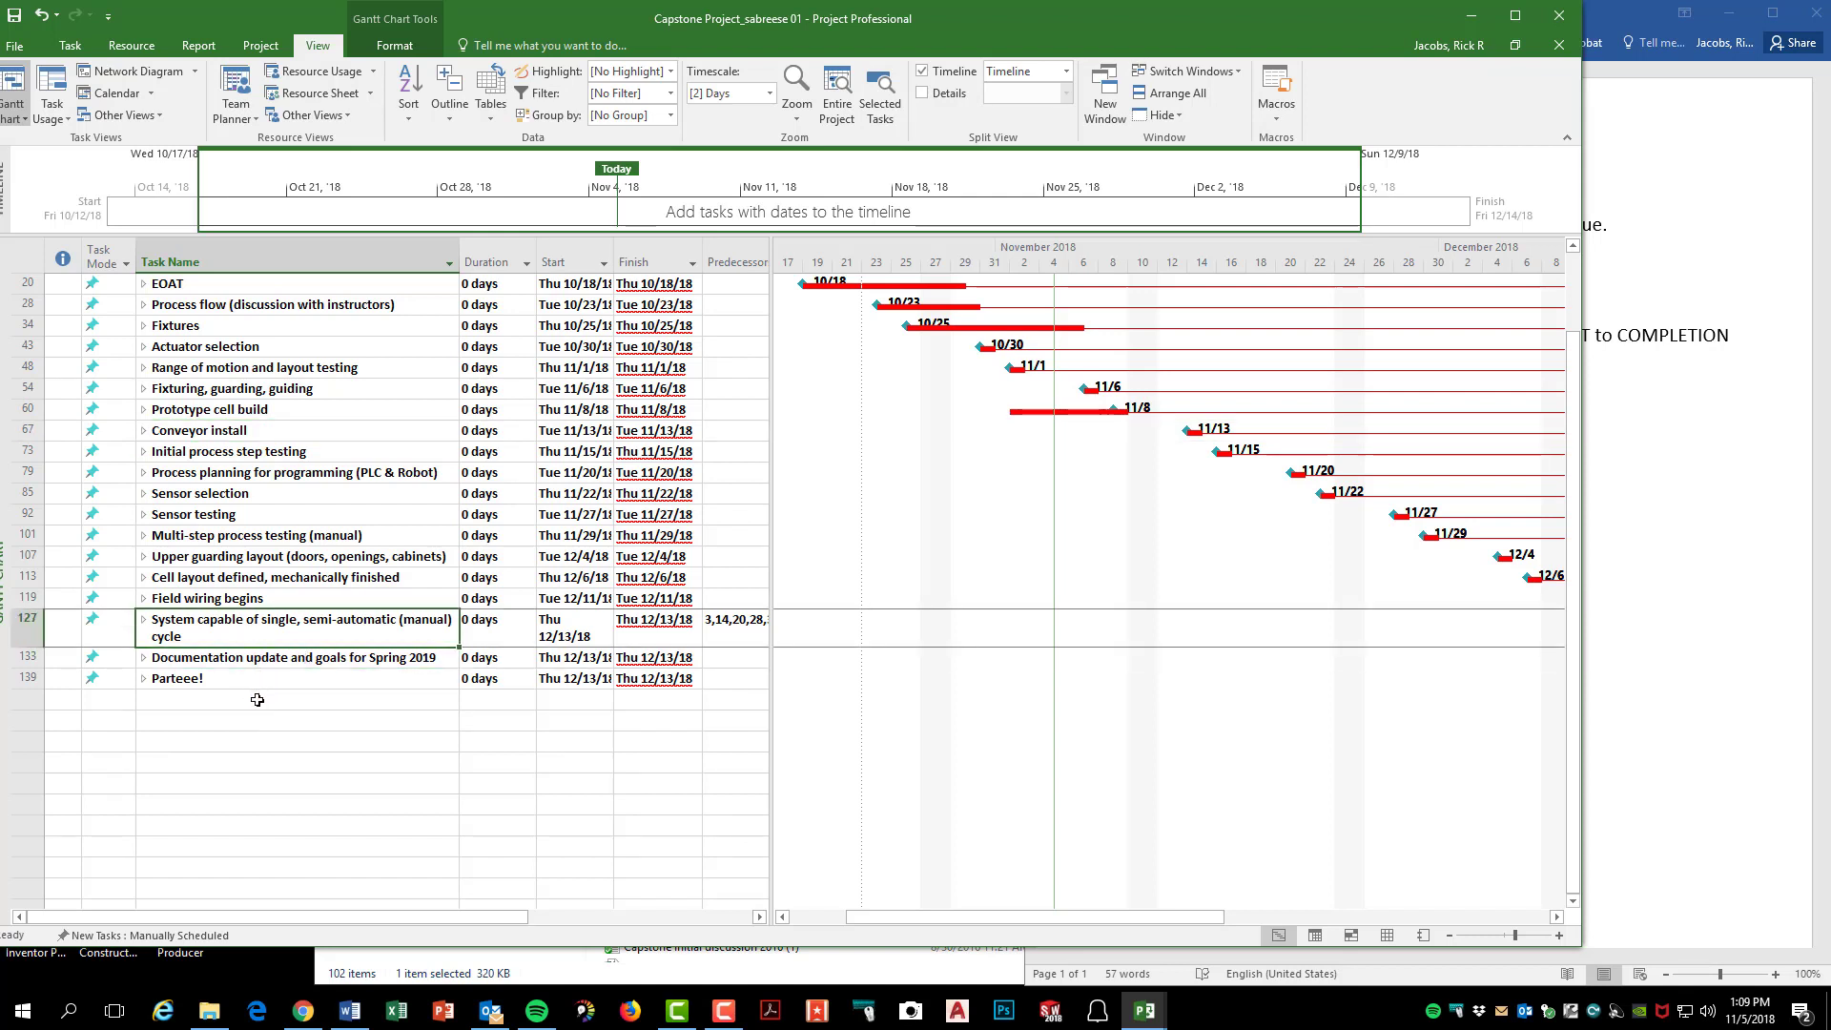